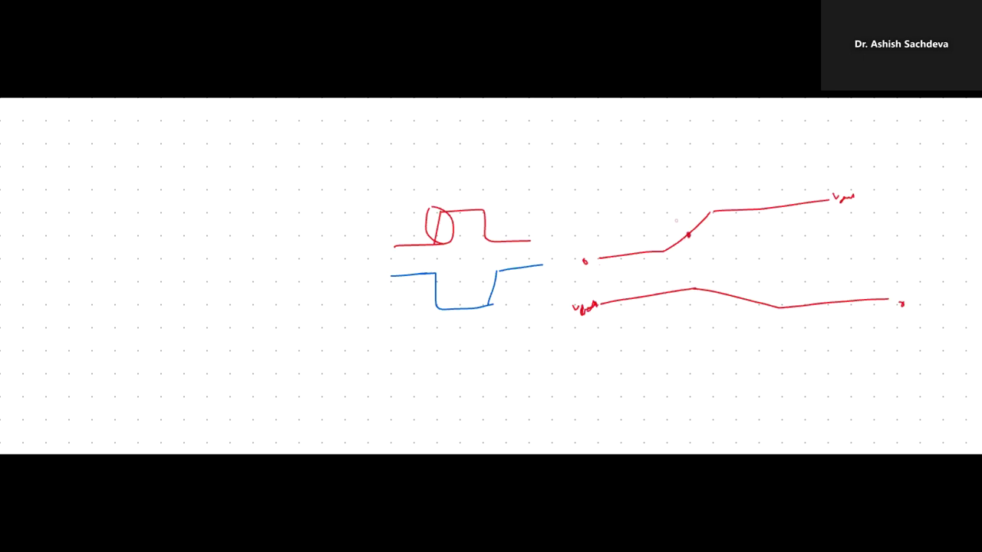
# - Label the VDD/2 midpoints of both waveforms and mark the delay between them with vertical lines and an arrow
pyautogui.moveTo(670, 214); pyautogui.dragTo(698, 222)
pyautogui.moveTo(736, 317); pyautogui.dragTo(781, 323)
pyautogui.moveTo(690, 239); pyautogui.dragTo(699, 350)
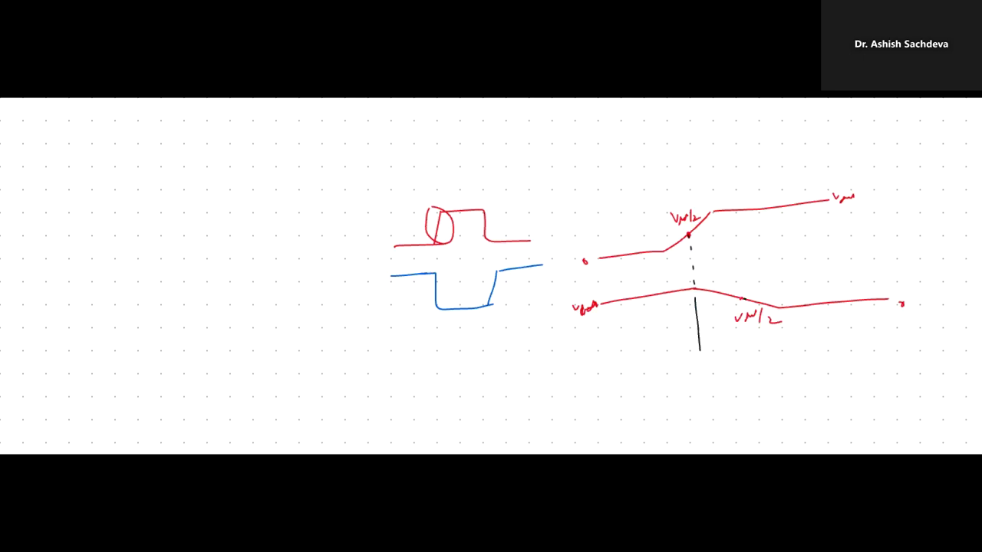
pyautogui.moveTo(740, 201); pyautogui.dragTo(741, 299)
pyautogui.moveTo(694, 267)
pyautogui.mouseDown()
pyautogui.moveTo(739, 263)
pyautogui.moveTo(741, 275)
pyautogui.mouseUp()
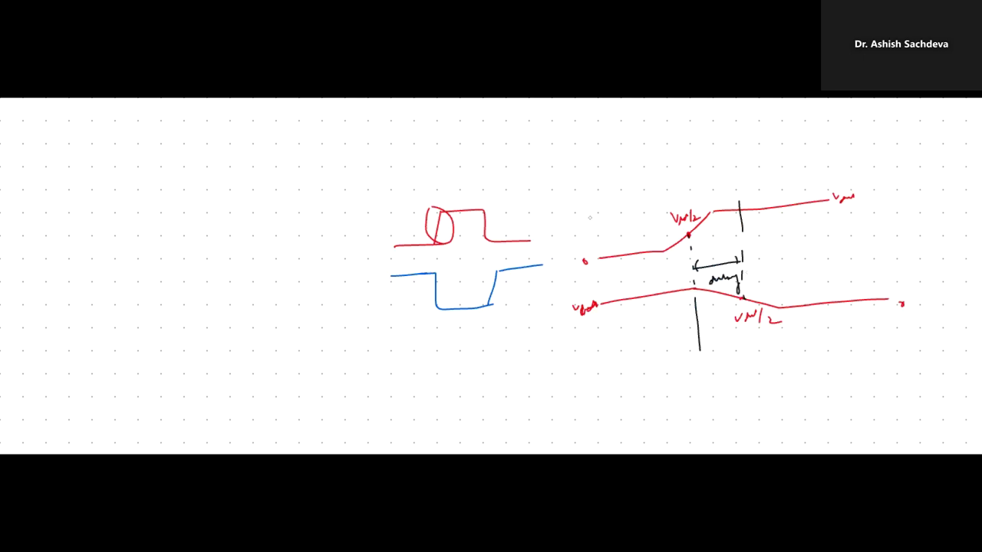
# - Label the upper waveform Signal 1 and the lower waveform Signal 2, adding small handwritten marks beside the labels
pyautogui.moveTo(590, 218); pyautogui.dragTo(646, 216)
pyautogui.moveTo(601, 362); pyautogui.dragTo(687, 349)
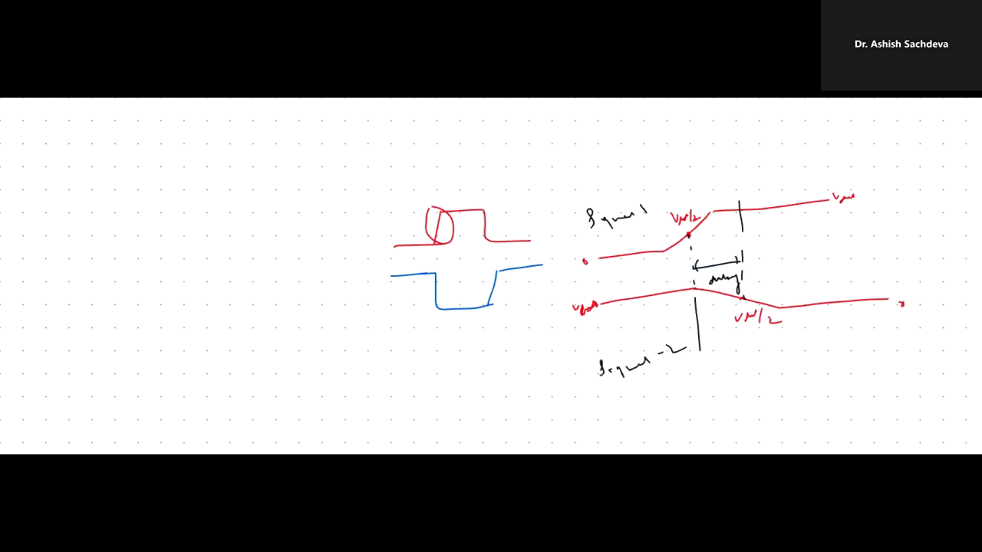
pyautogui.moveTo(665, 188); pyautogui.dragTo(681, 192)
pyautogui.moveTo(672, 375); pyautogui.dragTo(675, 385)
pyautogui.moveTo(687, 372); pyautogui.dragTo(688, 384)
pyautogui.moveTo(667, 401); pyautogui.dragTo(706, 391)
pyautogui.moveTo(570, 203)
pyautogui.mouseDown()
pyautogui.moveTo(860, 372)
pyautogui.moveTo(565, 201)
pyautogui.mouseUp()
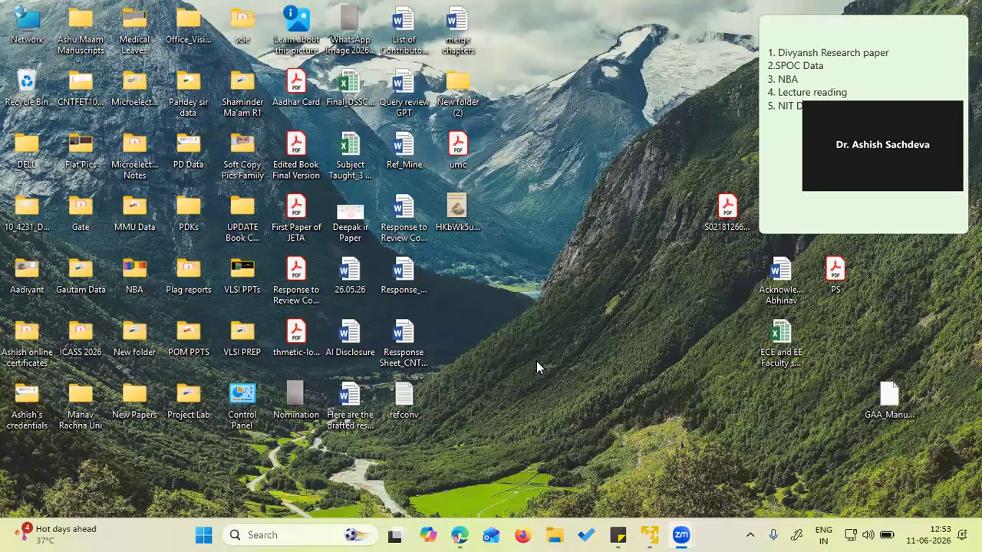
# - Switch to the RHEL6N_IC617 virtual machine, unlock it with the account password and minimise its window
pyautogui.click(651, 537)
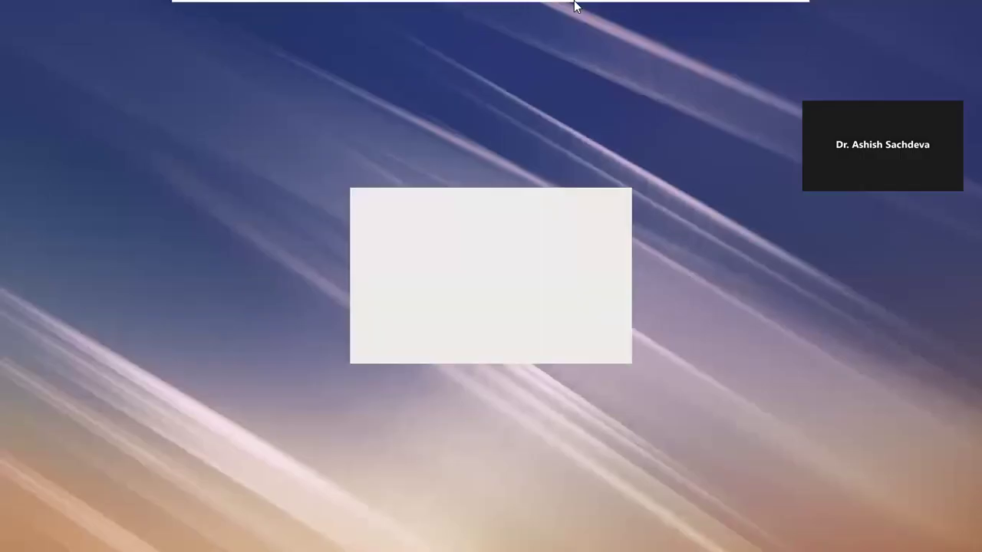
pyautogui.click(499, 266)
pyautogui.write('******')
pyautogui.click(577, 336)
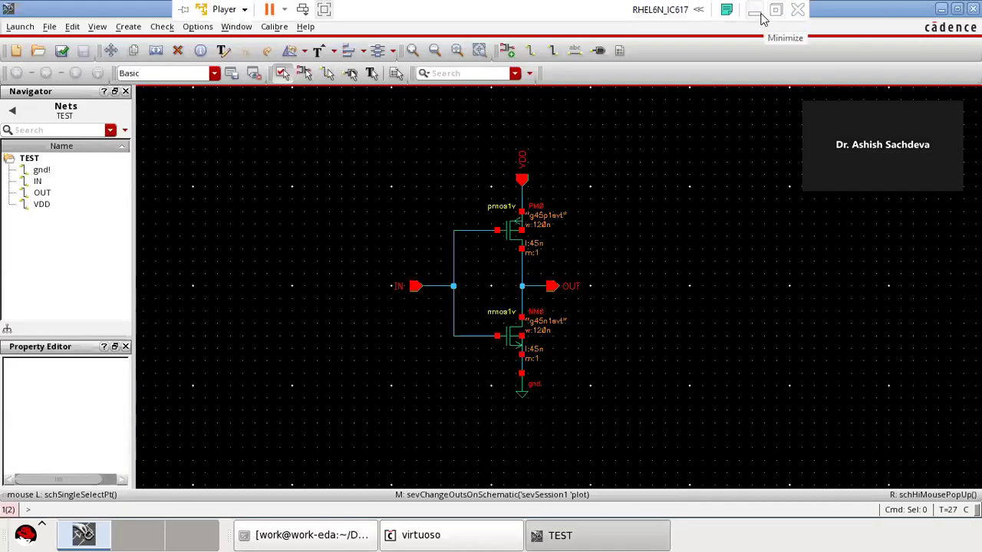
pyautogui.click(756, 9)
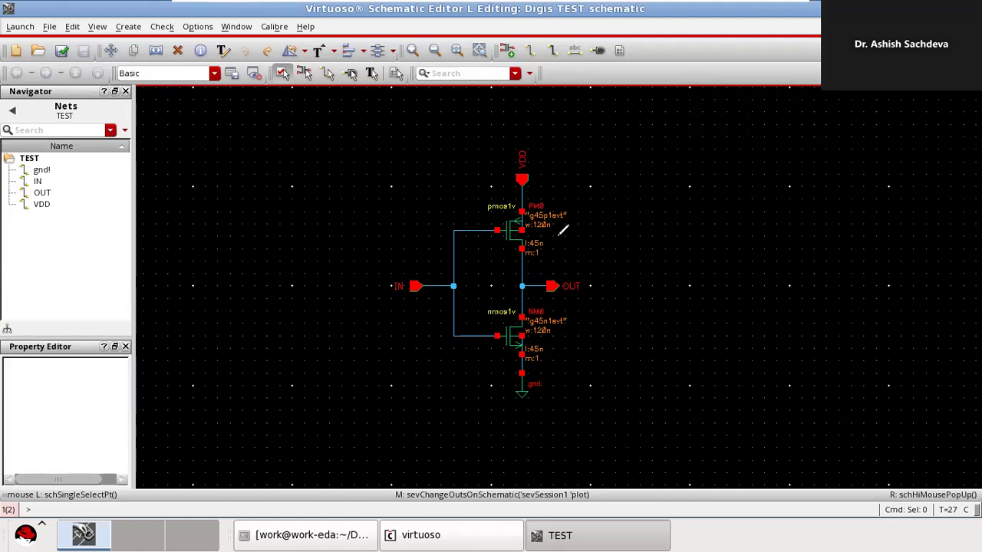
# - Circle the PMOS, the NMOS and the IN and OUT pins on the inverter schematic, and clear the annotations
pyautogui.moveTo(528, 198); pyautogui.dragTo(520, 201)
pyautogui.moveTo(524, 311)
pyautogui.mouseDown()
pyautogui.moveTo(530, 361)
pyautogui.moveTo(517, 311)
pyautogui.mouseUp()
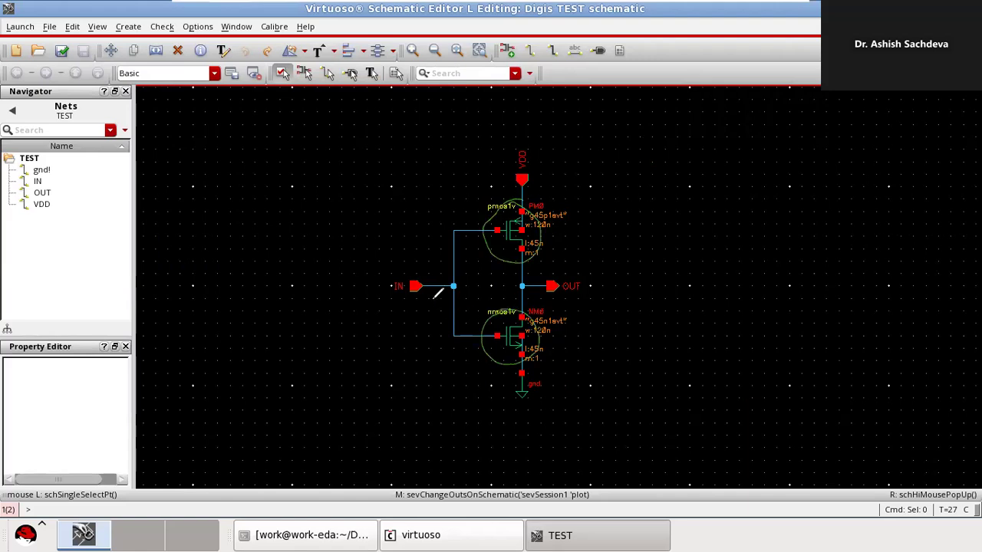
pyautogui.moveTo(417, 265); pyautogui.dragTo(419, 270)
pyautogui.moveTo(569, 266); pyautogui.dragTo(547, 266)
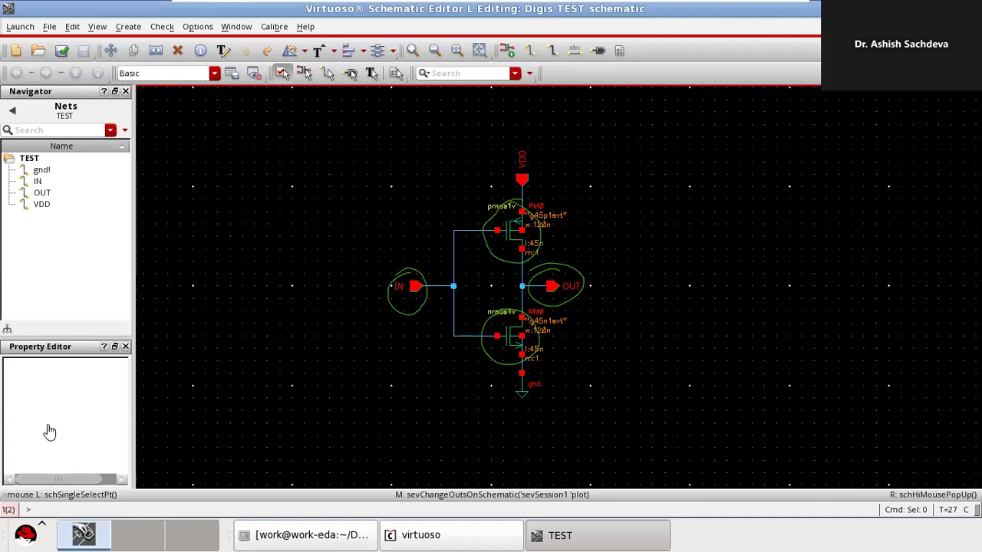
pyautogui.click(314, 187)
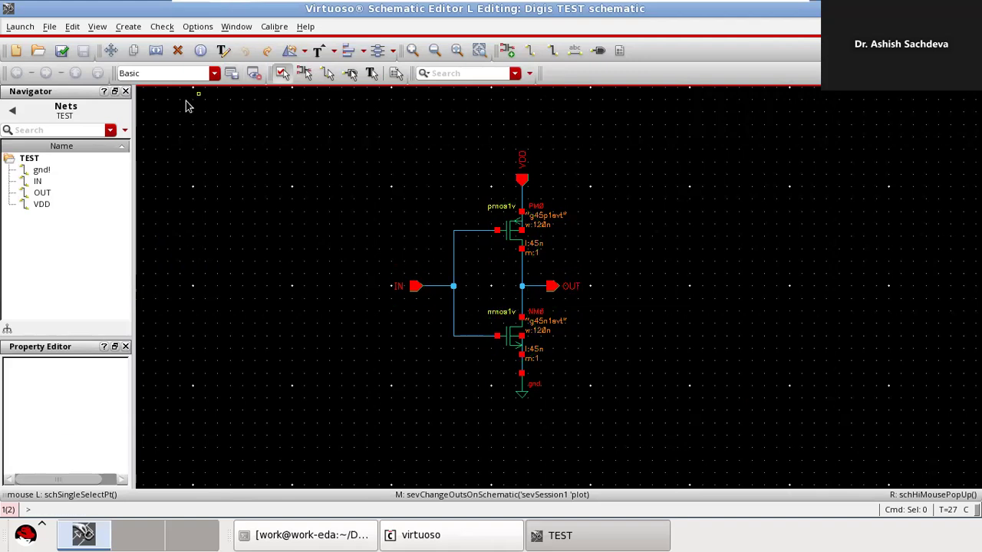
# - Launch ADE L for the TEST schematic and open the analog stimuli setup
pyautogui.click(19, 26)
pyautogui.click(23, 43)
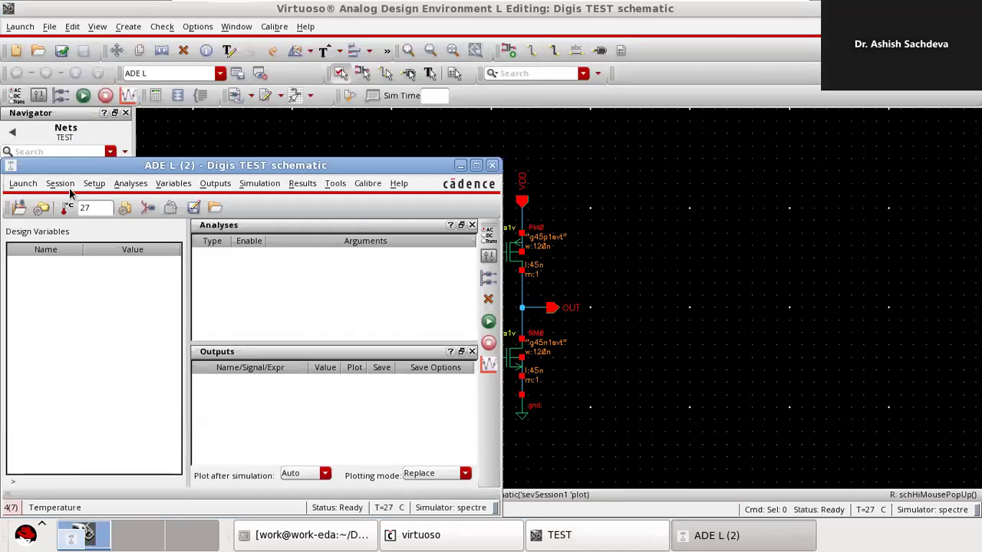
pyautogui.click(144, 212)
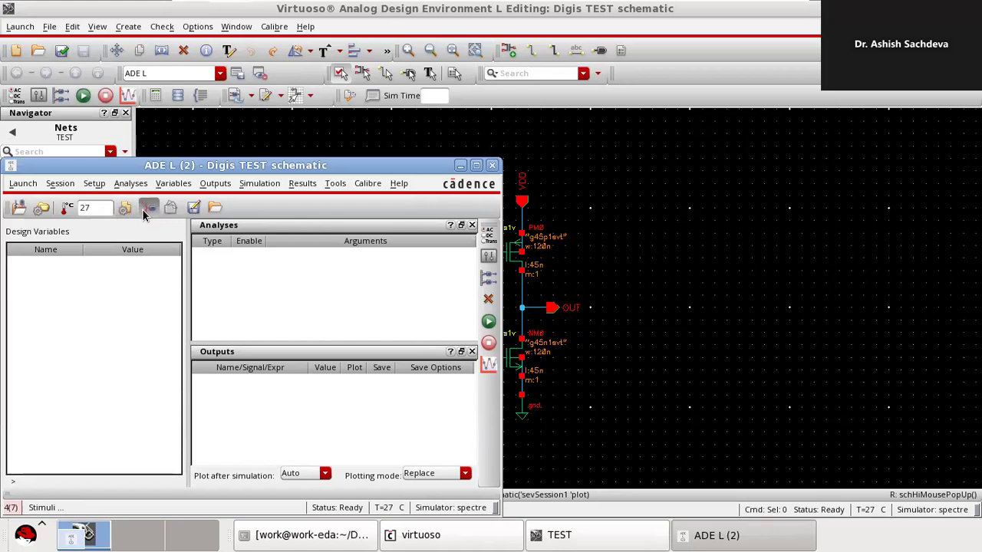
# - Enable a voltage pulse stimulus on IN with Voltage 1 of 0, Voltage 2 of 0.8, period 20n and pulse width 10n
pyautogui.click(336, 198)
pyautogui.click(440, 197)
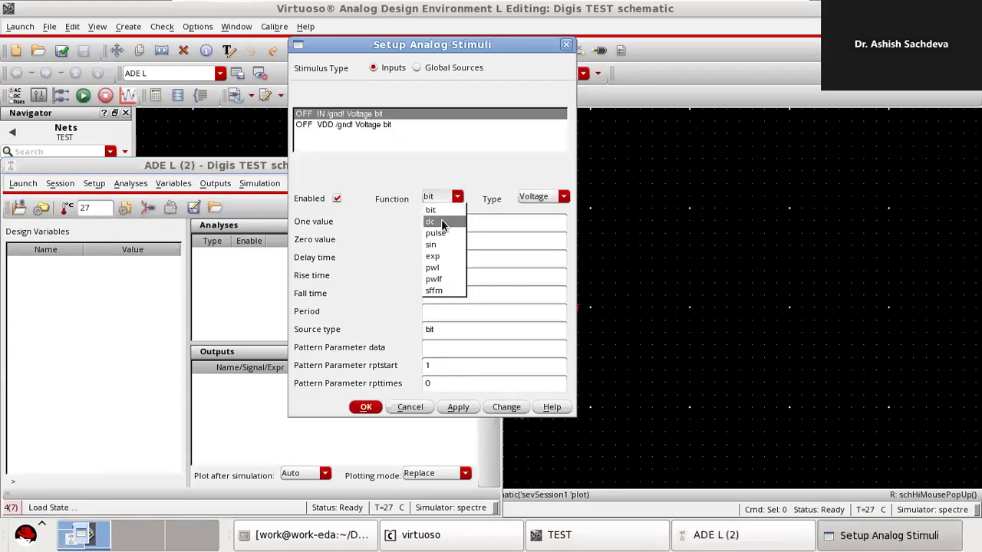
pyautogui.click(441, 220)
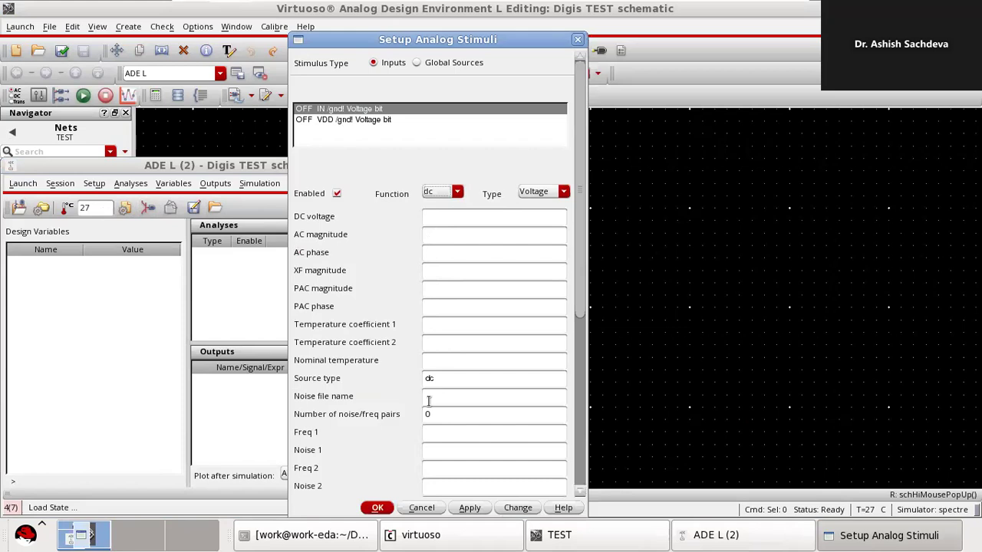
pyautogui.click(451, 192)
pyautogui.click(446, 229)
pyautogui.doubleClick(428, 343)
pyautogui.write('0.8')
pyautogui.click(456, 359)
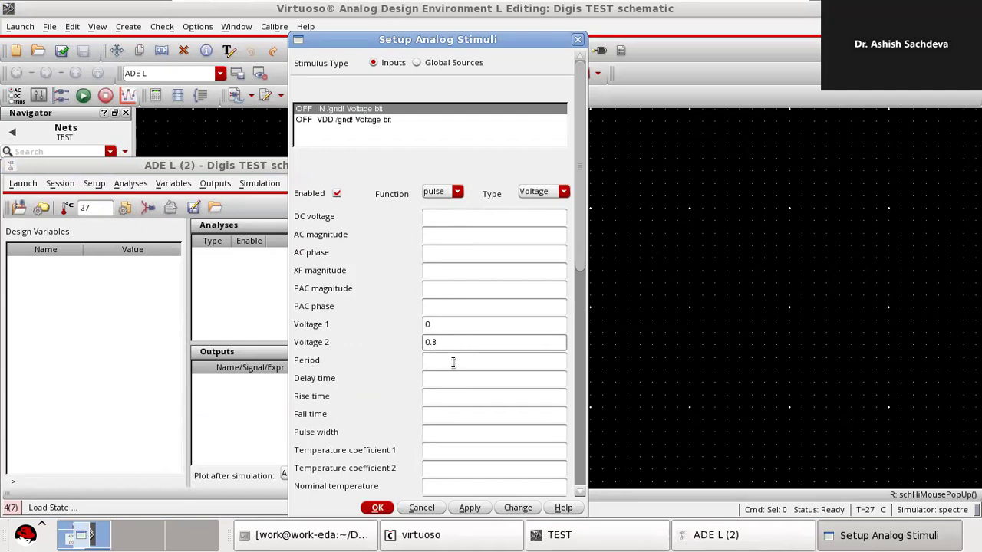
pyautogui.write('20n')
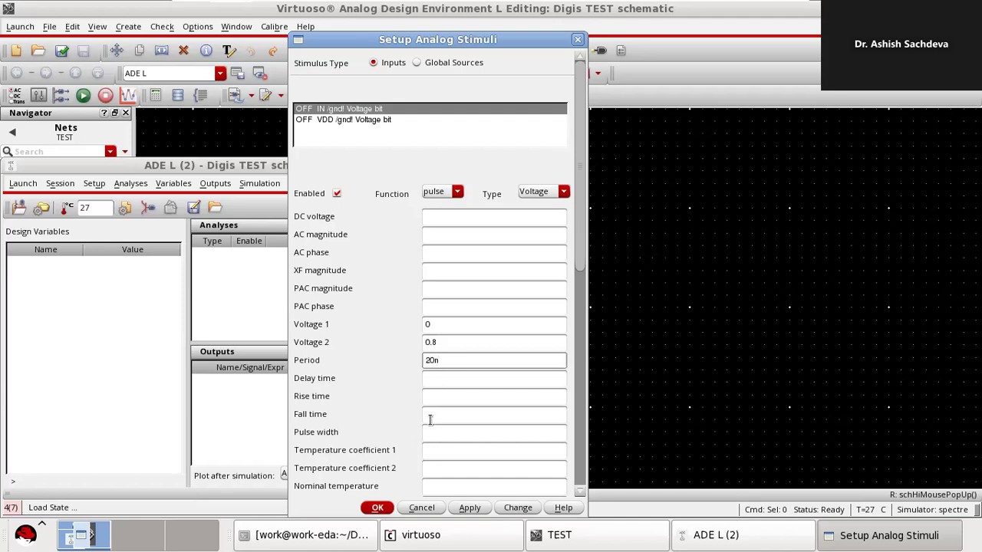
pyautogui.click(440, 431)
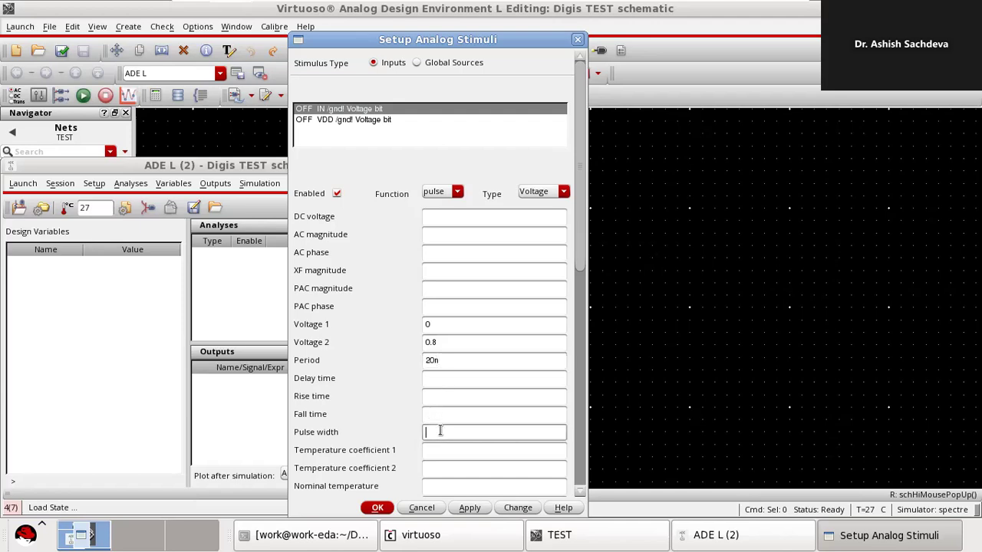
pyautogui.write('10n')
pyautogui.click(470, 508)
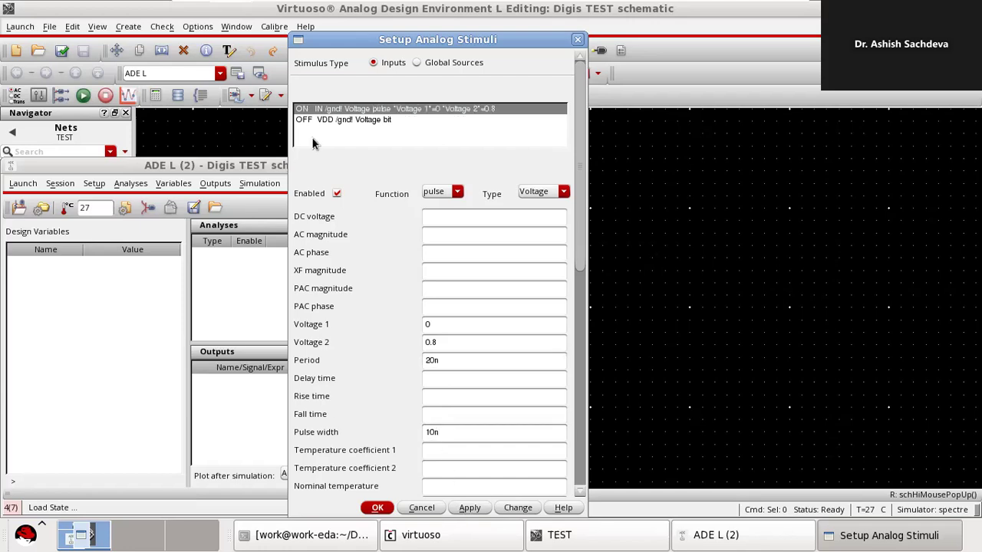
# - Enable a dc stimulus of 0.8 V on VDD and accept the stimuli setup
pyautogui.click(349, 120)
pyautogui.click(336, 195)
pyautogui.click(443, 192)
pyautogui.click(441, 204)
pyautogui.click(448, 216)
pyautogui.write('0.8')
pyautogui.click(470, 508)
pyautogui.click(379, 508)
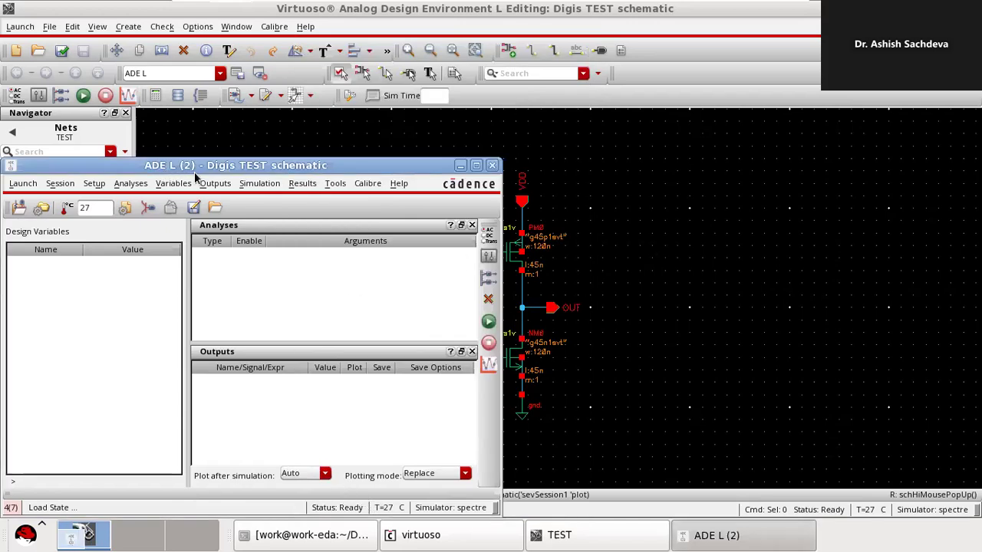
# - Choose the IN and OUT nets on the schematic as the outputs to plot
pyautogui.click(214, 184)
pyautogui.moveTo(253, 307)
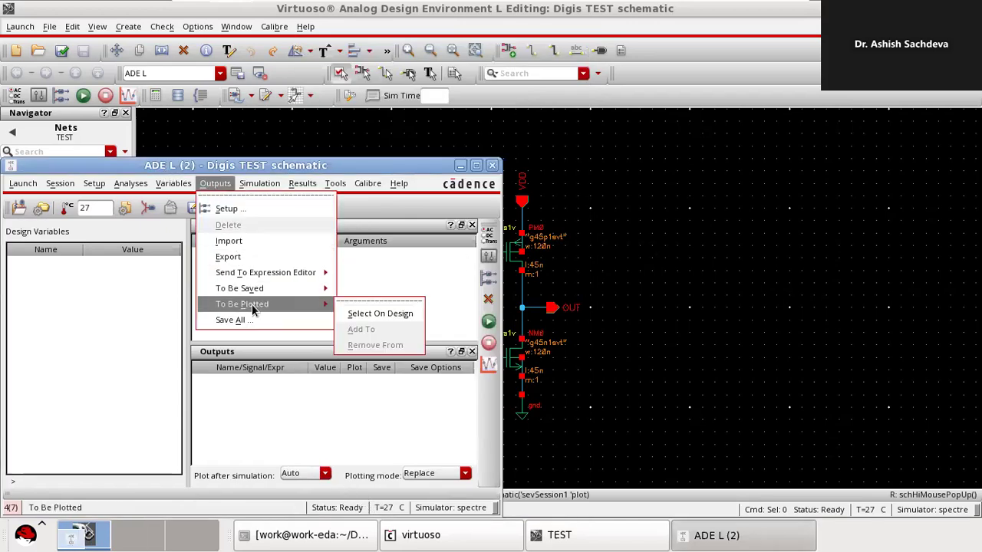
pyautogui.click(358, 313)
pyautogui.click(410, 313)
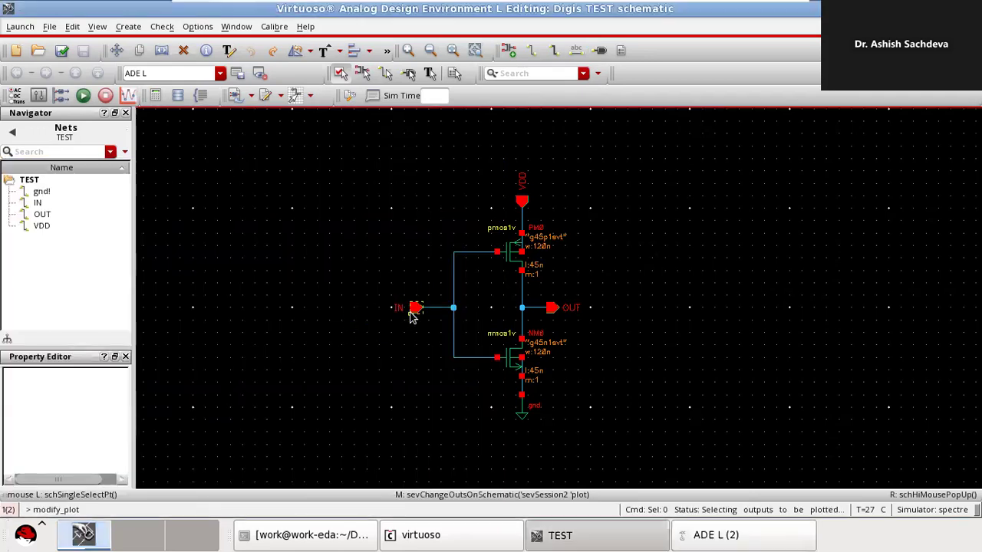
pyautogui.click(559, 310)
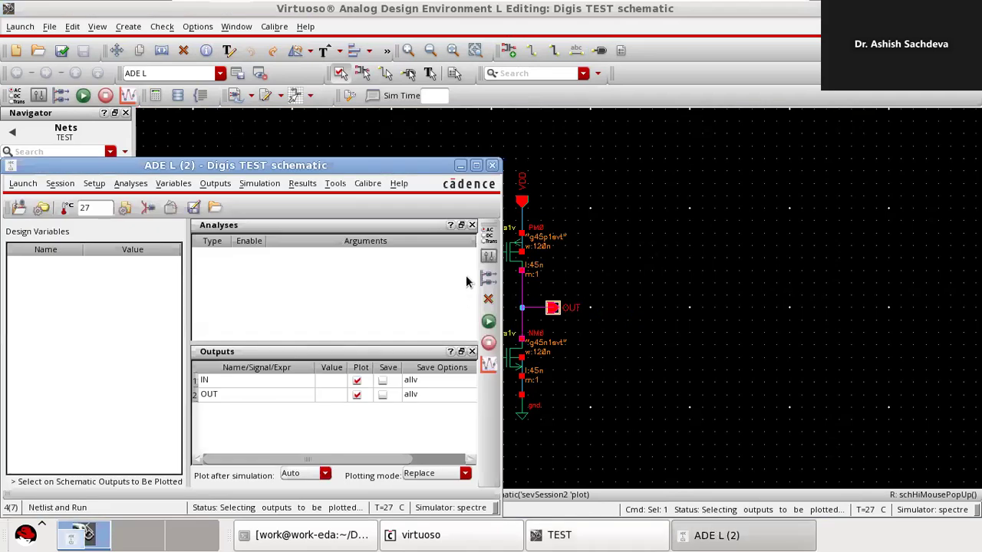
# - Set up a transient analysis with a stop time of 50n and conservative accuracy
pyautogui.click(488, 235)
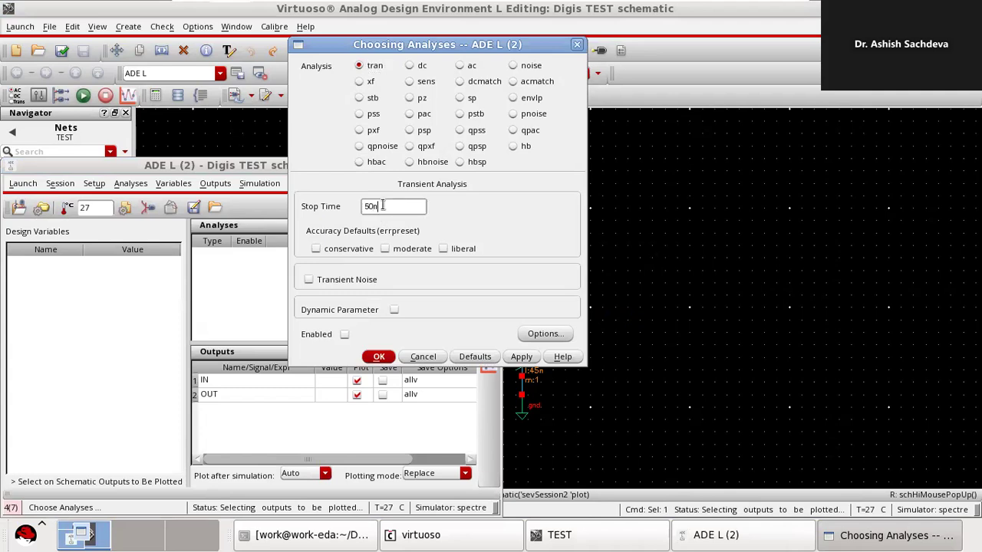
pyautogui.click(342, 251)
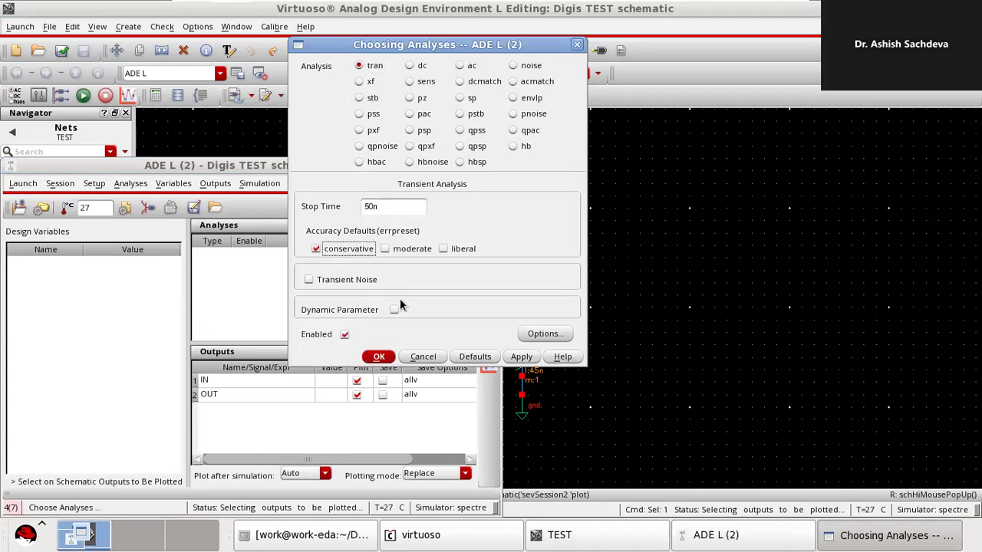
pyautogui.click(522, 357)
pyautogui.click(379, 357)
# - Run the simulation and show the OUT and IN traces in separate strips in the maximised graph window
pyautogui.click(489, 321)
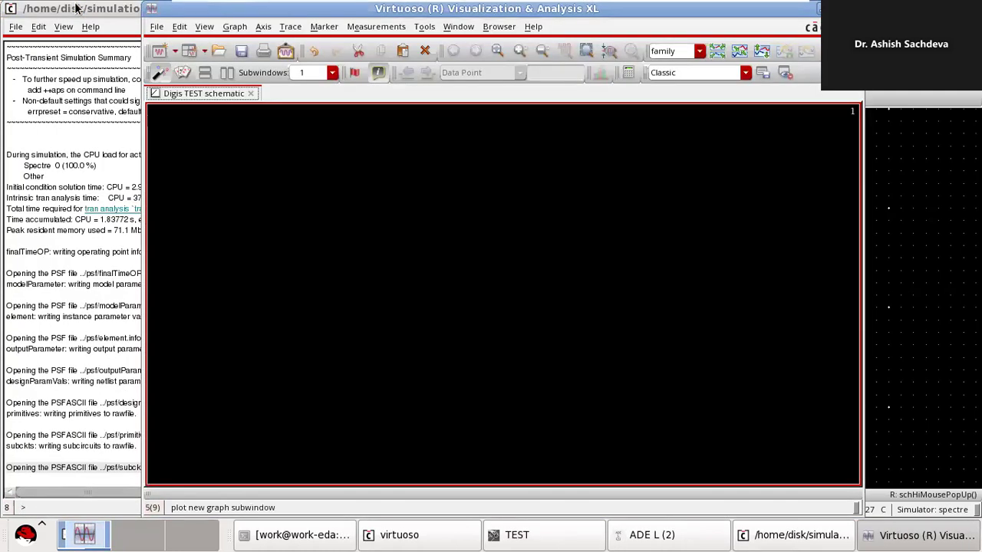
pyautogui.moveTo(77, 8); pyautogui.dragTo(77, 61)
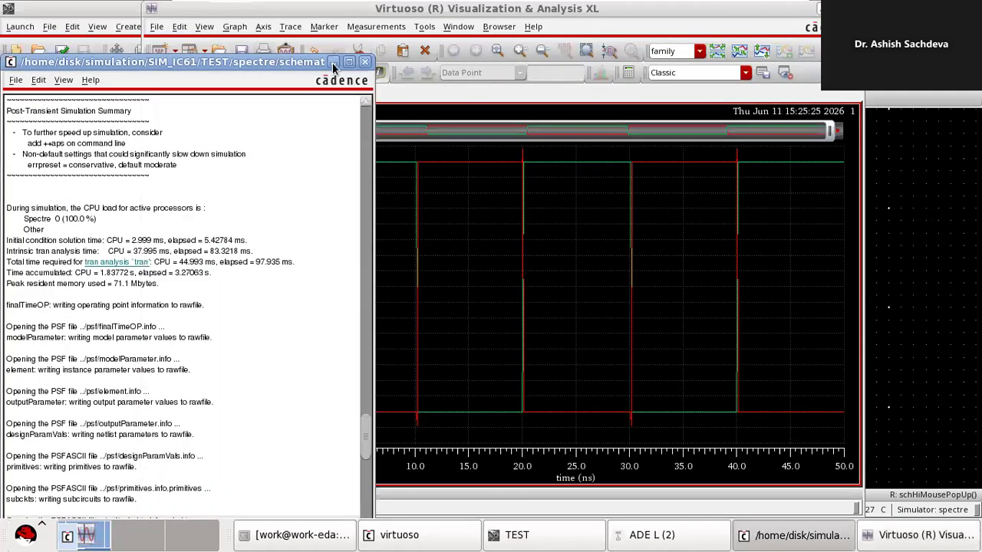
pyautogui.click(333, 63)
pyautogui.click(840, 9)
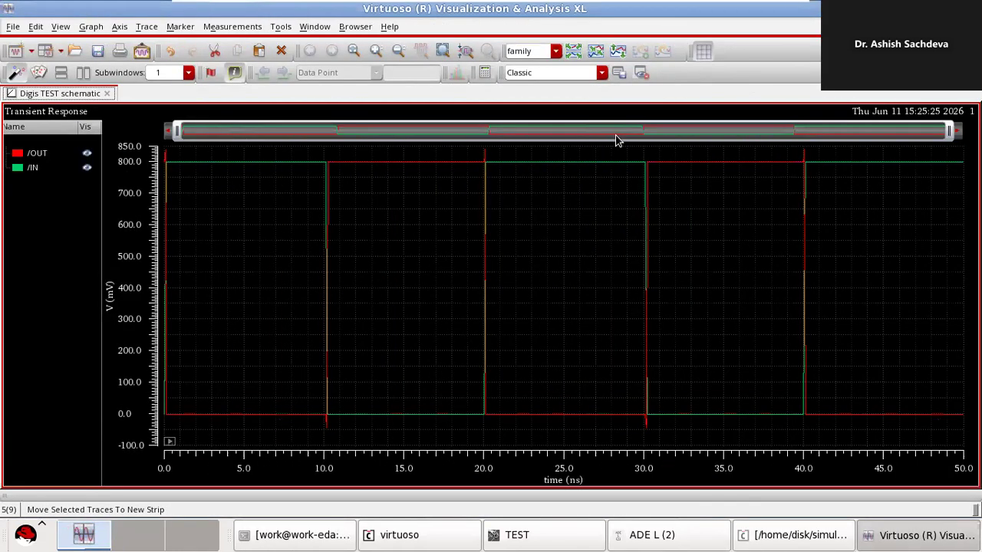
pyautogui.click(614, 73)
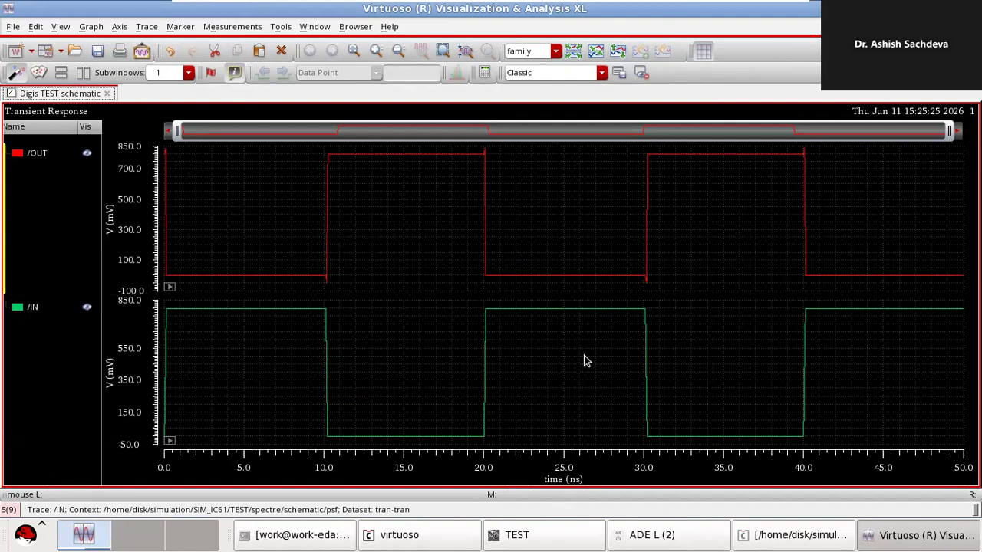
# - Open the Calculator and clear the old expressions from the delay function's Signal1 and Signal2
pyautogui.click(280, 26)
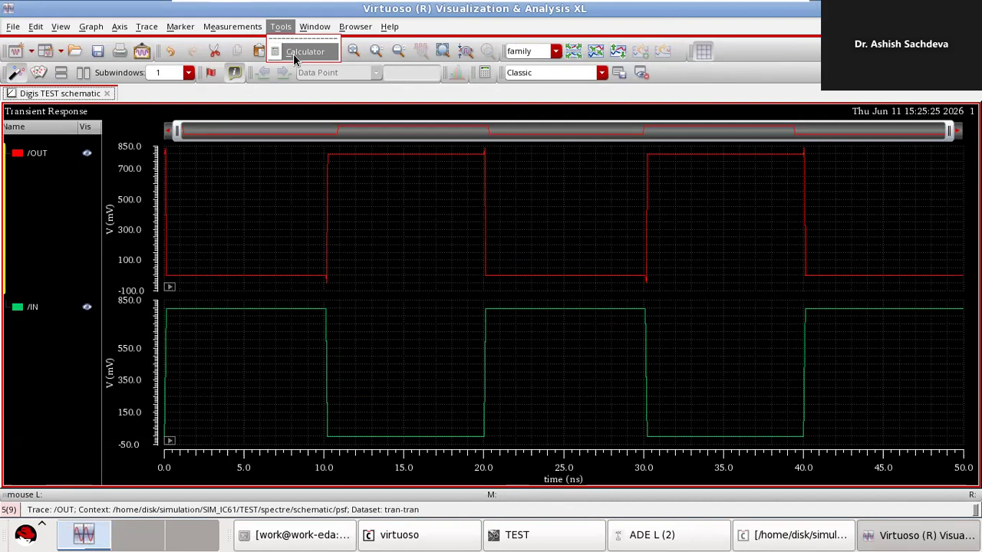
pyautogui.click(294, 54)
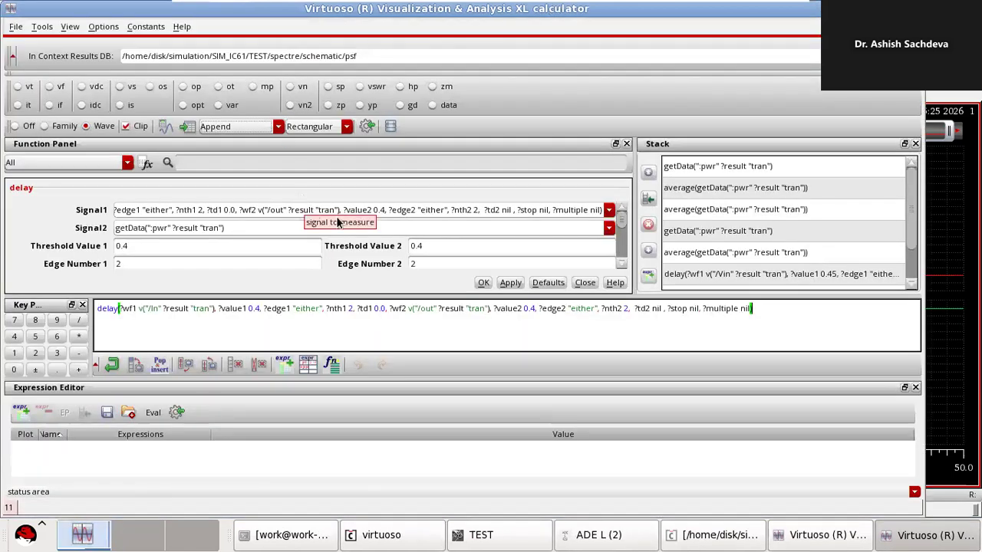
pyautogui.doubleClick(403, 212)
pyautogui.click(403, 213)
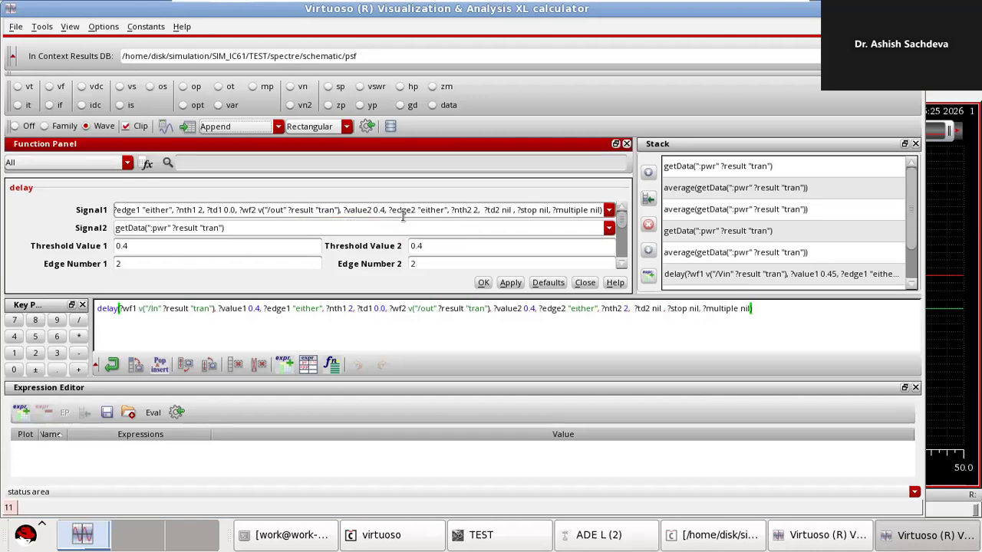
pyautogui.moveTo(125, 209); pyautogui.dragTo(645, 230)
pyautogui.press('Delete')
pyautogui.press('BackSpace')
pyautogui.press('BackSpace')
pyautogui.press('BackSpace')
pyautogui.press('BackSpace')
pyautogui.press('BackSpace')
pyautogui.press('BackSpace')
pyautogui.press('BackSpace')
pyautogui.press('BackSpace')
pyautogui.press('BackSpace')
pyautogui.press('BackSpace')
pyautogui.press('BackSpace')
pyautogui.press('BackSpace')
pyautogui.press('BackSpace')
pyautogui.press('BackSpace')
pyautogui.press('BackSpace')
pyautogui.press('BackSpace')
pyautogui.press('BackSpace')
pyautogui.press('BackSpace')
pyautogui.press('BackSpace')
pyautogui.press('BackSpace')
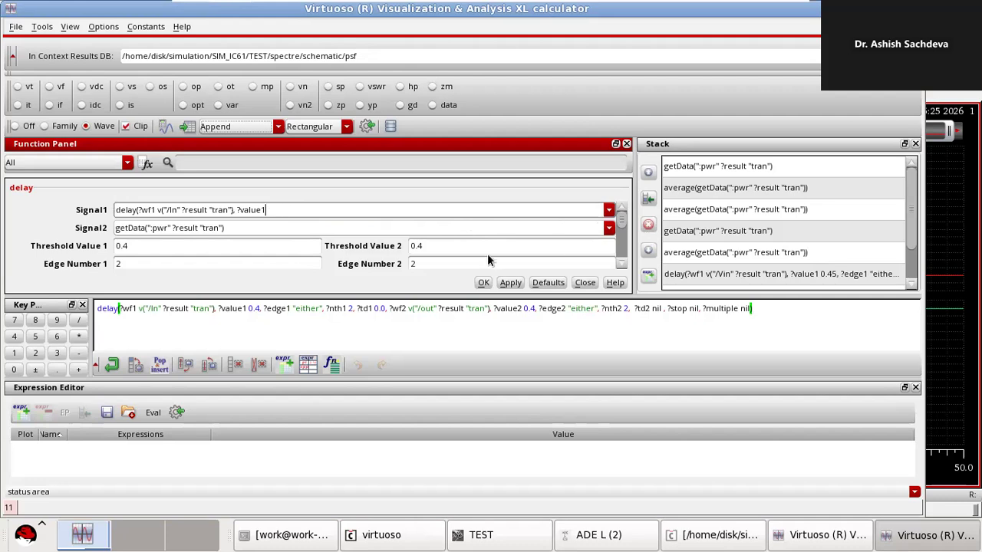
pyautogui.moveTo(241, 229); pyautogui.dragTo(57, 230)
pyautogui.press('Delete')
pyautogui.click(203, 207)
# - Clear both threshold values and both edge numbers of the delay function
pyautogui.moveTo(165, 245); pyautogui.dragTo(99, 246)
pyautogui.press('Delete')
pyautogui.doubleClick(439, 247)
pyautogui.press('BackSpace')
pyautogui.doubleClick(432, 265)
pyautogui.press('BackSpace')
pyautogui.doubleClick(122, 264)
pyautogui.press('BackSpace')
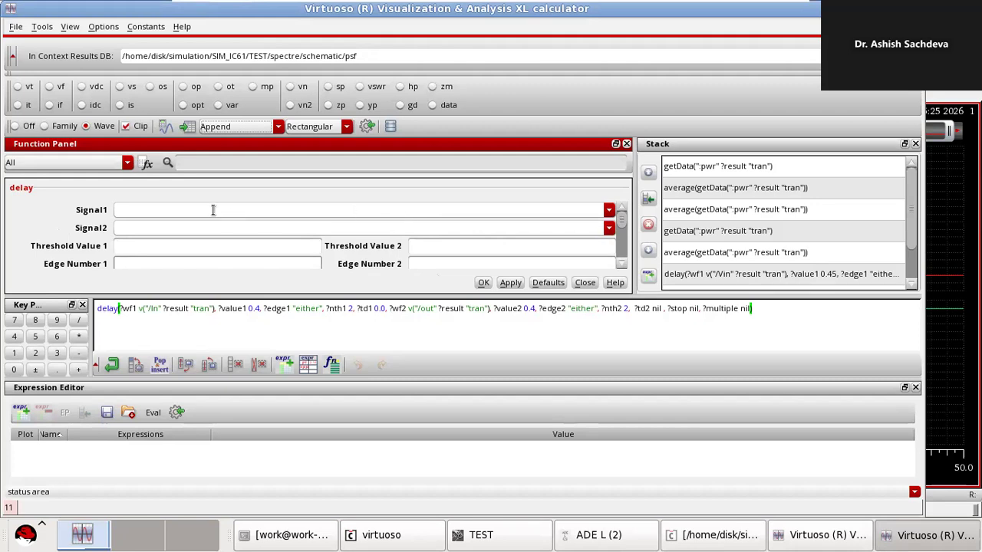
# - Assign the IN trace from the graph as Signal1 of the delay function
pyautogui.click(189, 208)
pyautogui.click(170, 228)
pyautogui.click(159, 209)
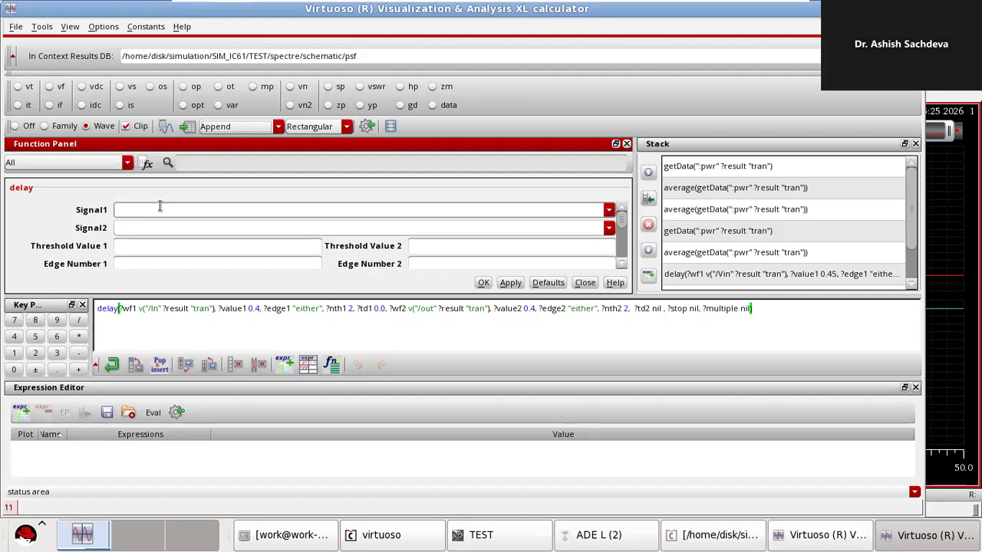
pyautogui.click(847, 543)
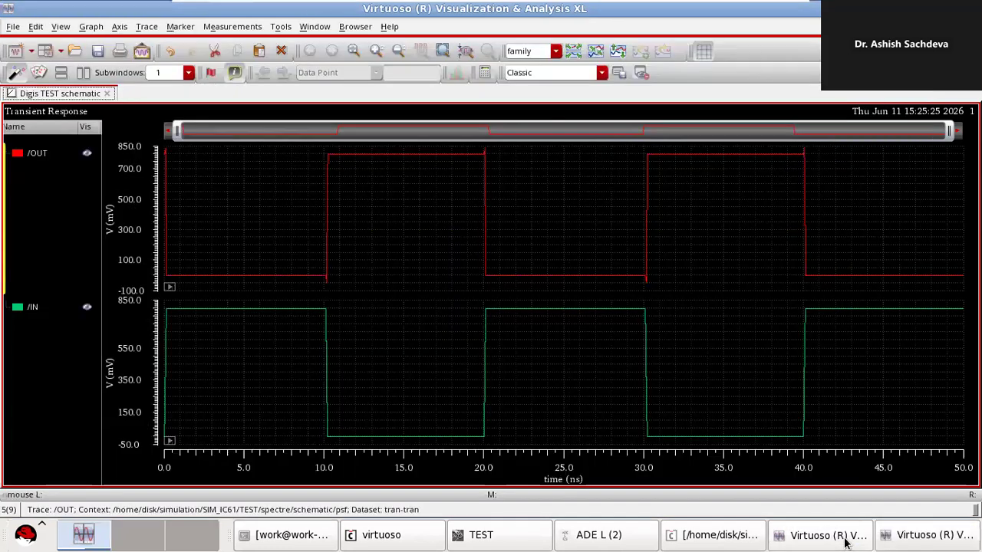
pyautogui.click(326, 380)
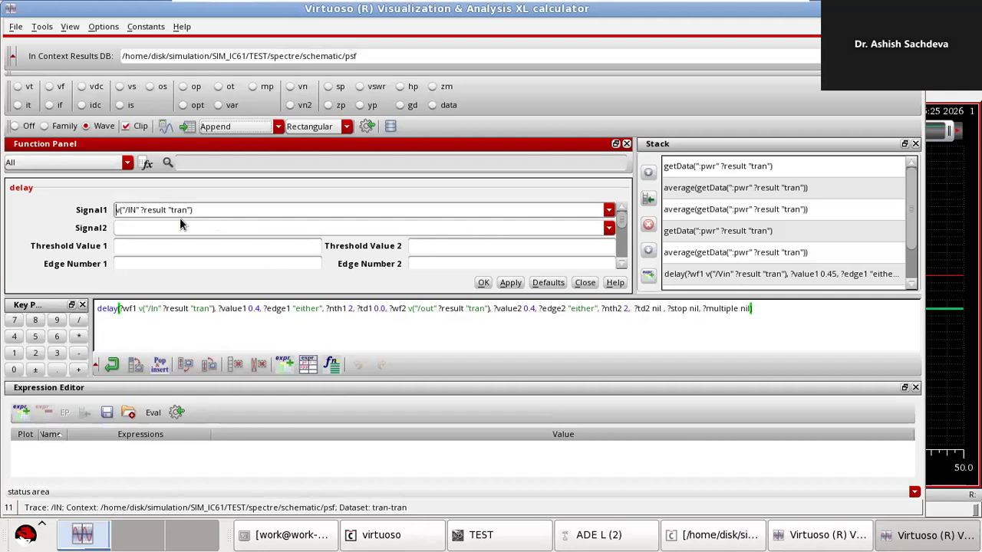
# - Assign the OUT trace from the graph as Signal2 of the delay function
pyautogui.click(145, 225)
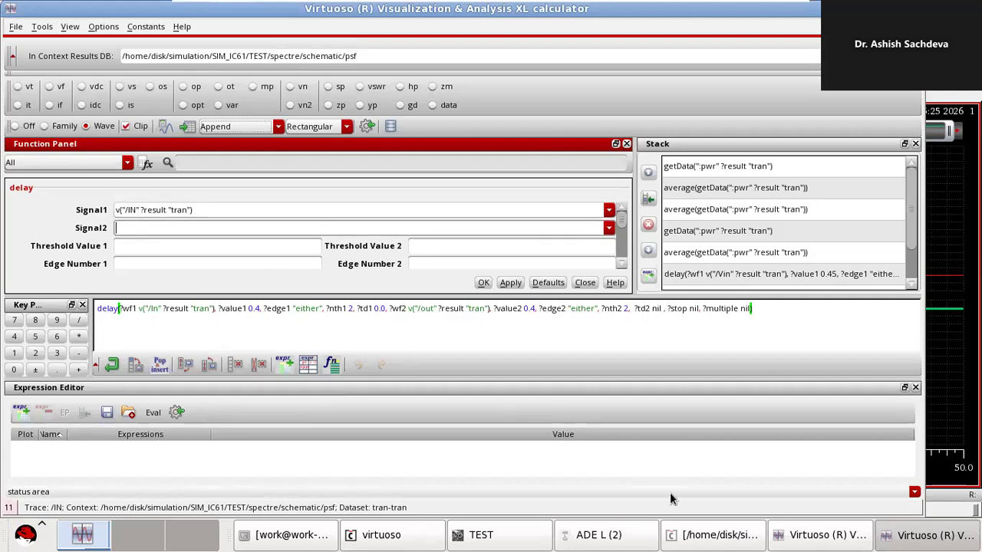
pyautogui.click(823, 536)
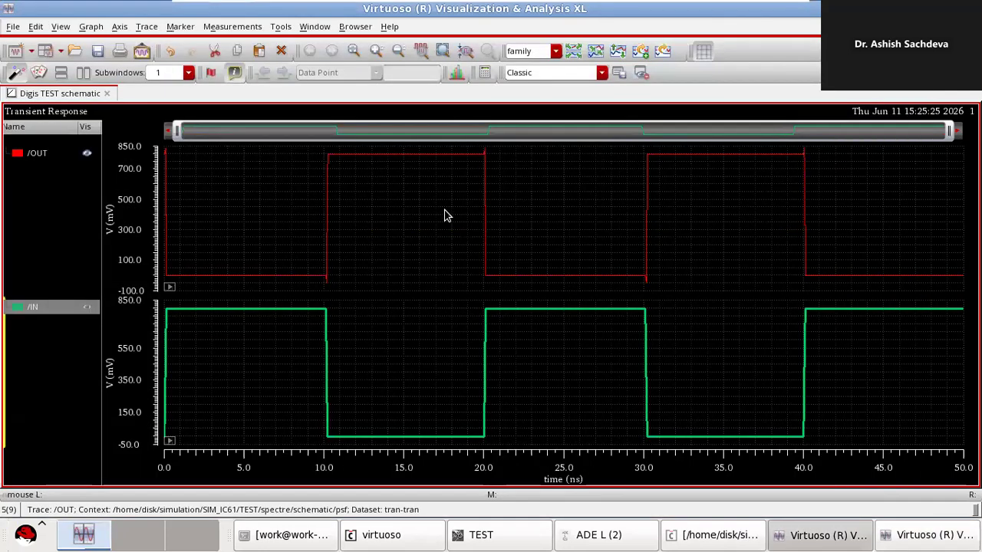
pyautogui.moveTo(485, 227)
pyautogui.click(484, 221)
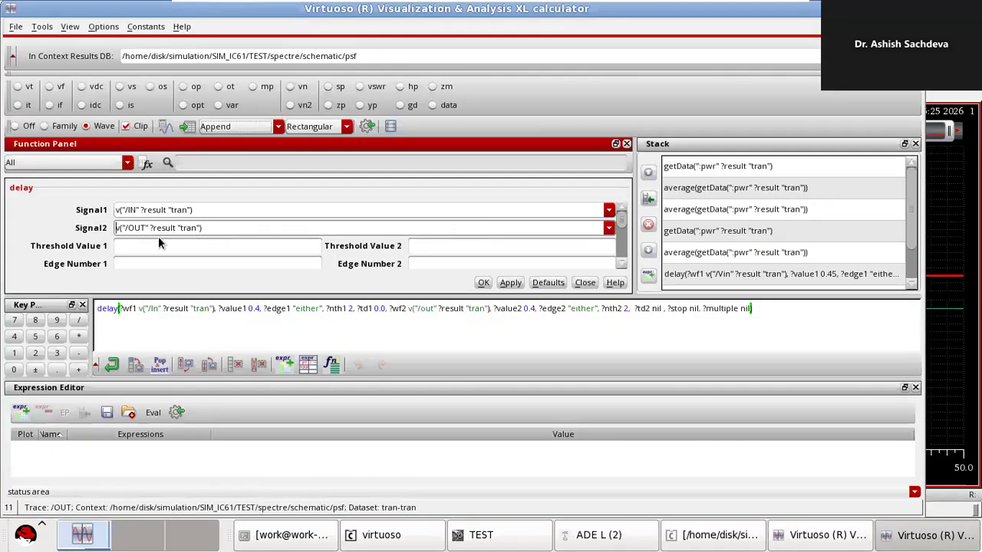
# - Set both threshold values of the delay function to 0.4
pyautogui.click(154, 247)
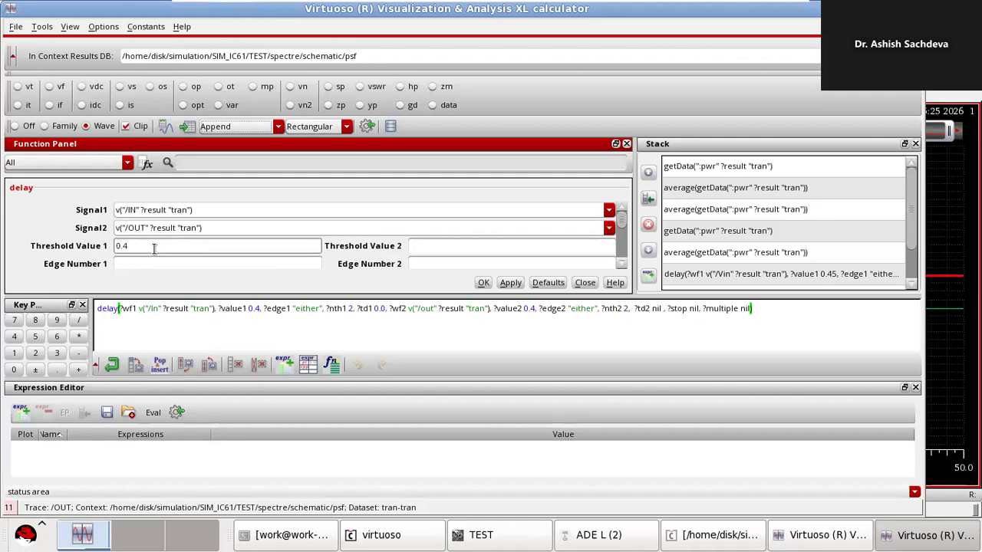
pyautogui.click(445, 247)
pyautogui.write('0.4')
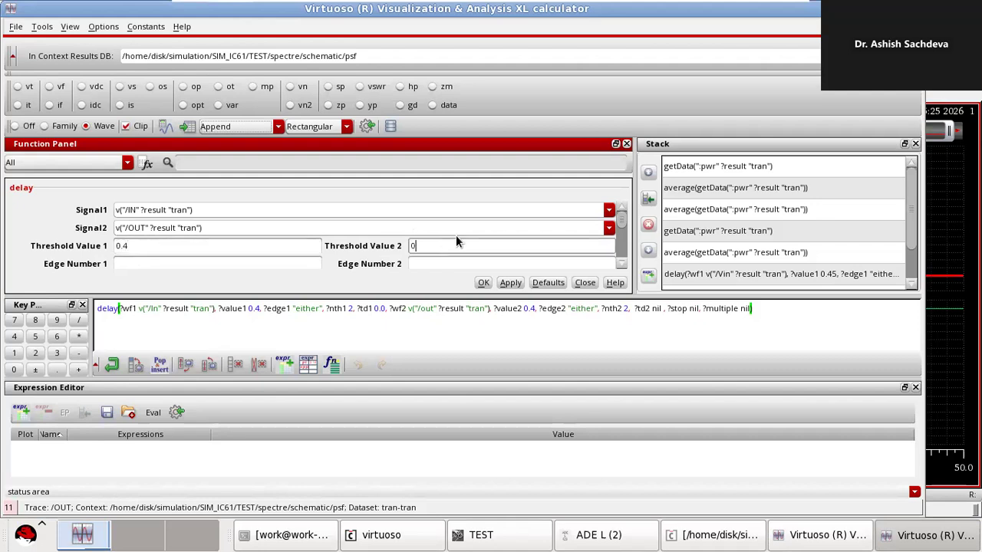
# - Check the IN and OUT transitions in the graph and set both edge numbers of the delay function to 1
pyautogui.click(141, 265)
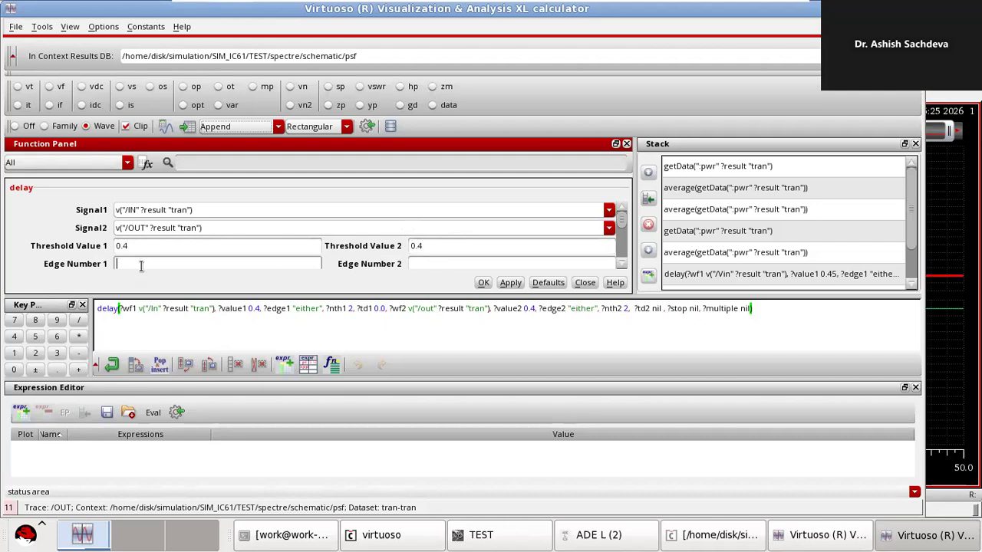
pyautogui.click(806, 536)
pyautogui.moveTo(168, 395)
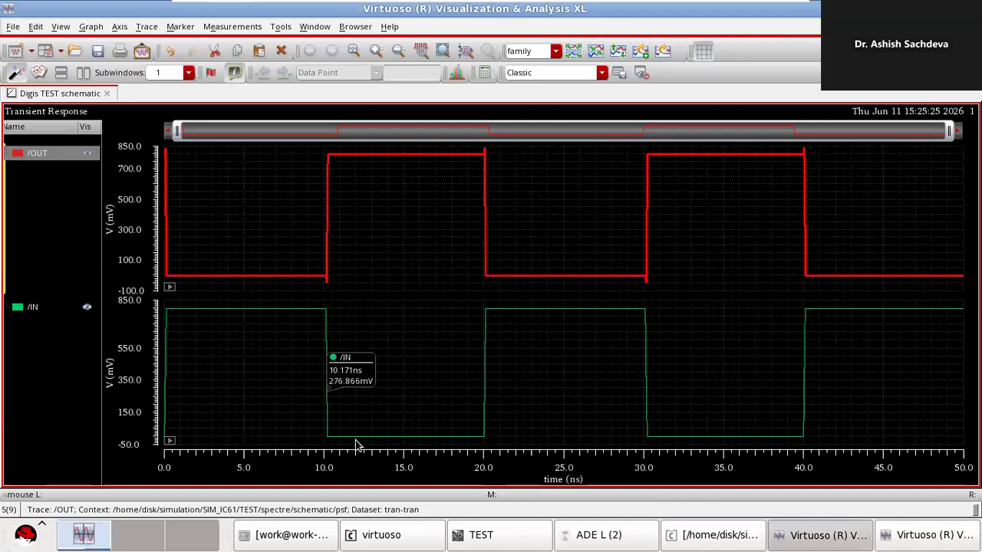
pyautogui.moveTo(647, 414)
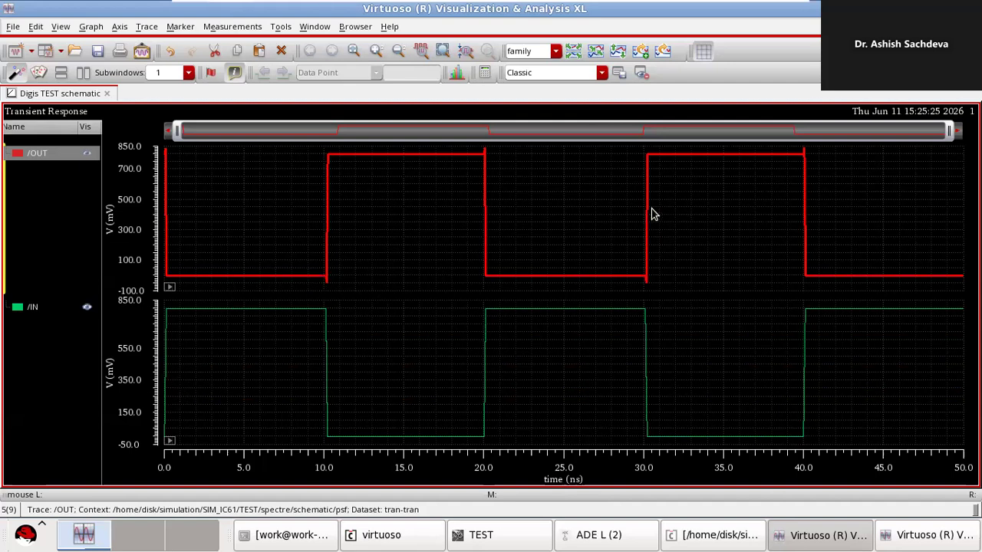
pyautogui.moveTo(652, 219)
pyautogui.moveTo(329, 224)
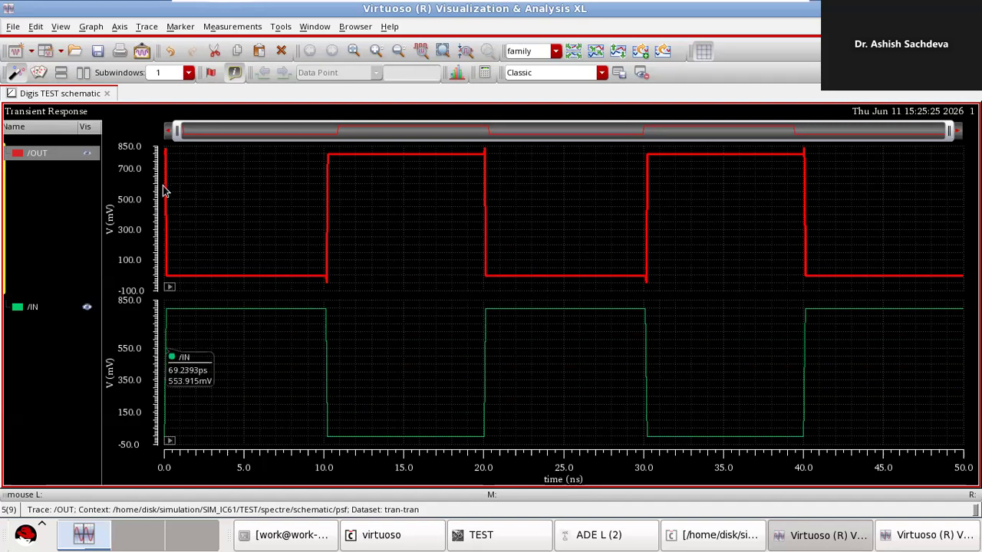
pyautogui.click(621, 540)
pyautogui.click(623, 539)
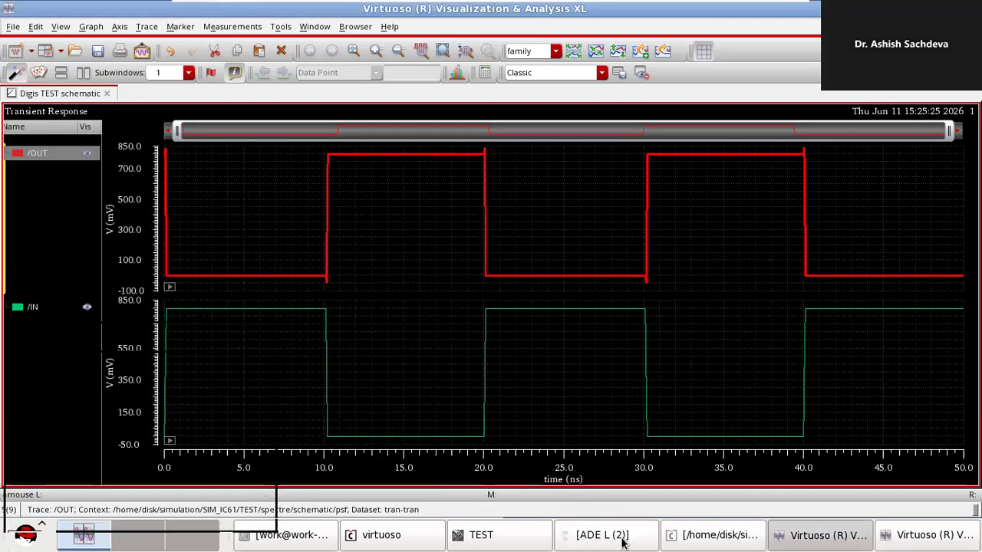
pyautogui.click(882, 540)
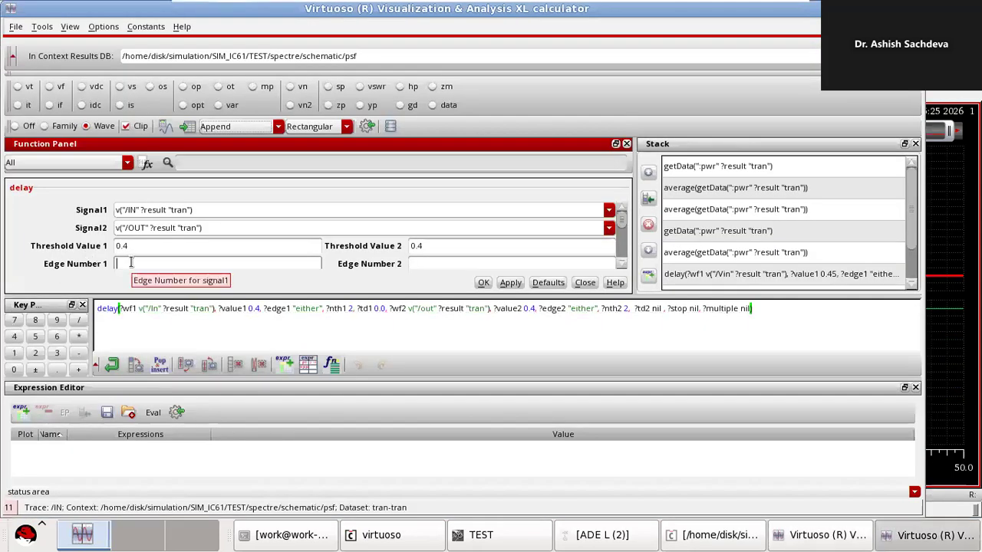
pyautogui.write('1')
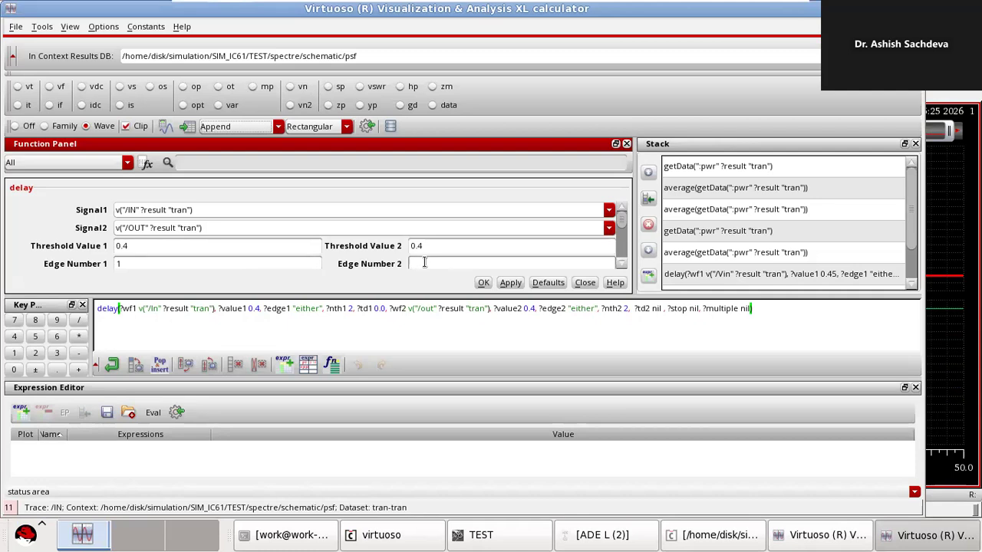
# - Examine the edges of the IN and OUT waveforms and the edge type options of both signals, keeping both at either
pyautogui.click(622, 264)
pyautogui.click(621, 264)
pyautogui.click(622, 264)
pyautogui.click(622, 264)
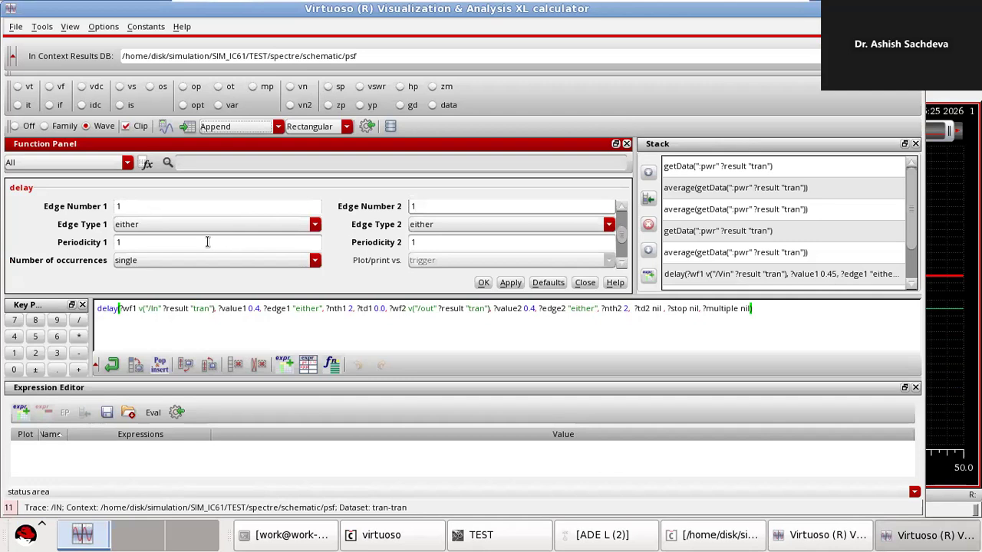
pyautogui.click(803, 537)
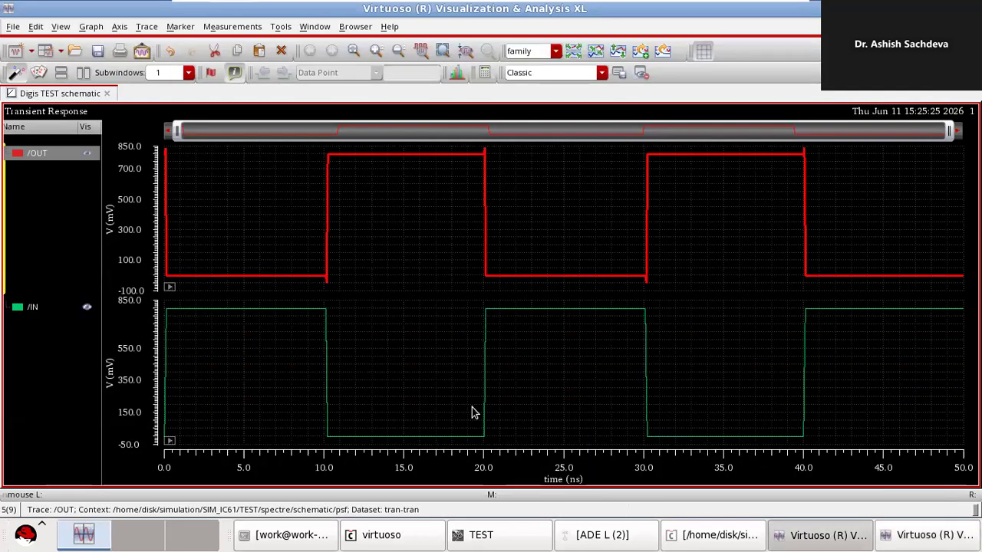
pyautogui.moveTo(300, 281)
pyautogui.moveTo(337, 442)
pyautogui.click(889, 537)
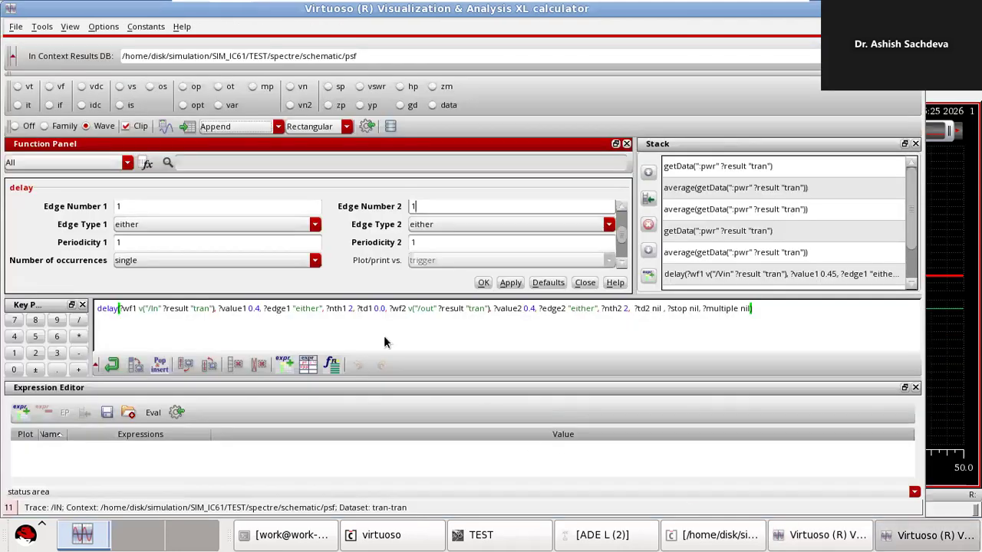
pyautogui.click(214, 226)
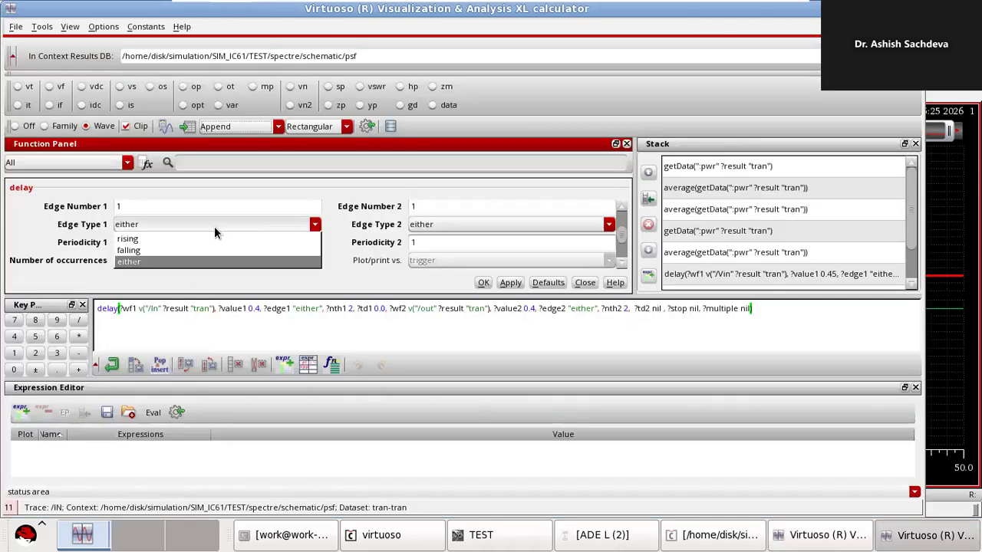
pyautogui.click(214, 226)
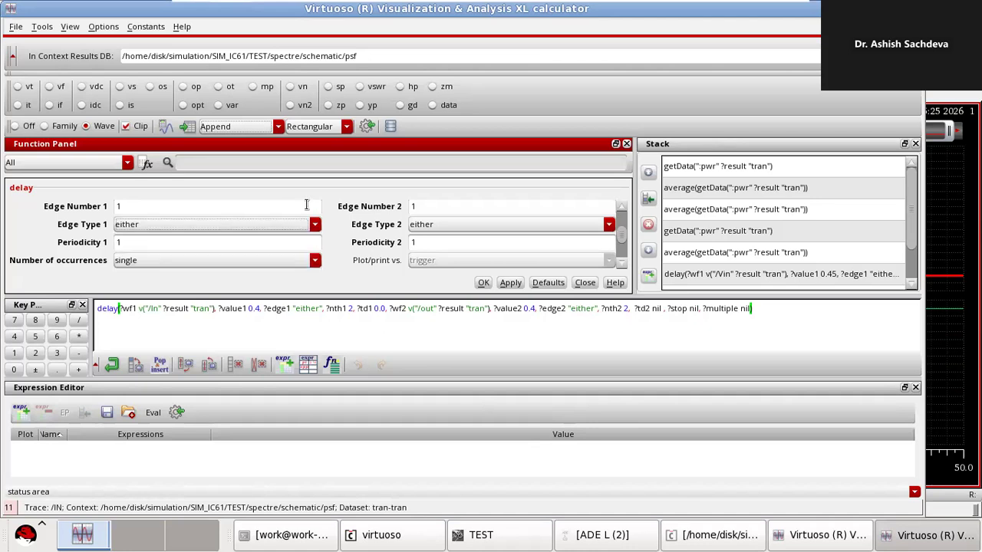
pyautogui.click(453, 224)
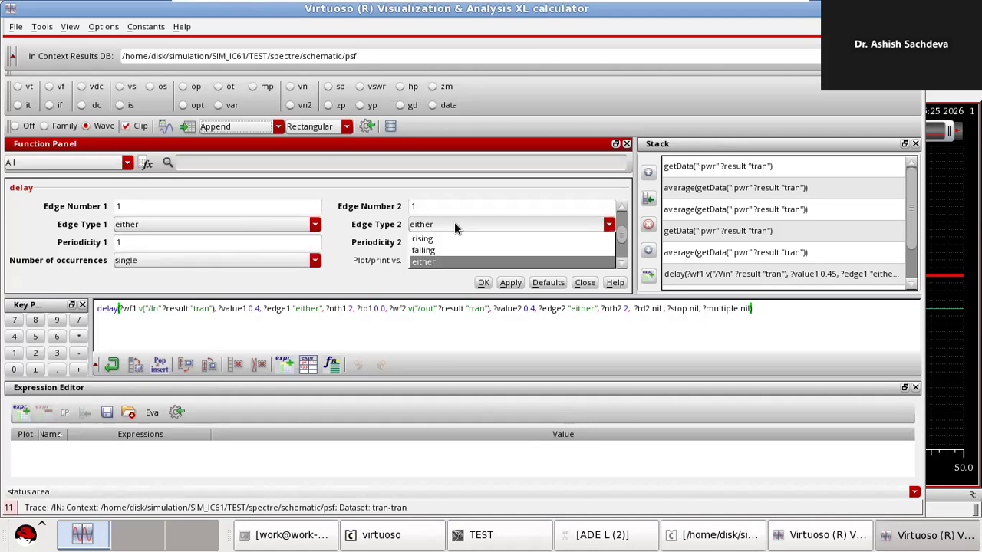
pyautogui.click(454, 222)
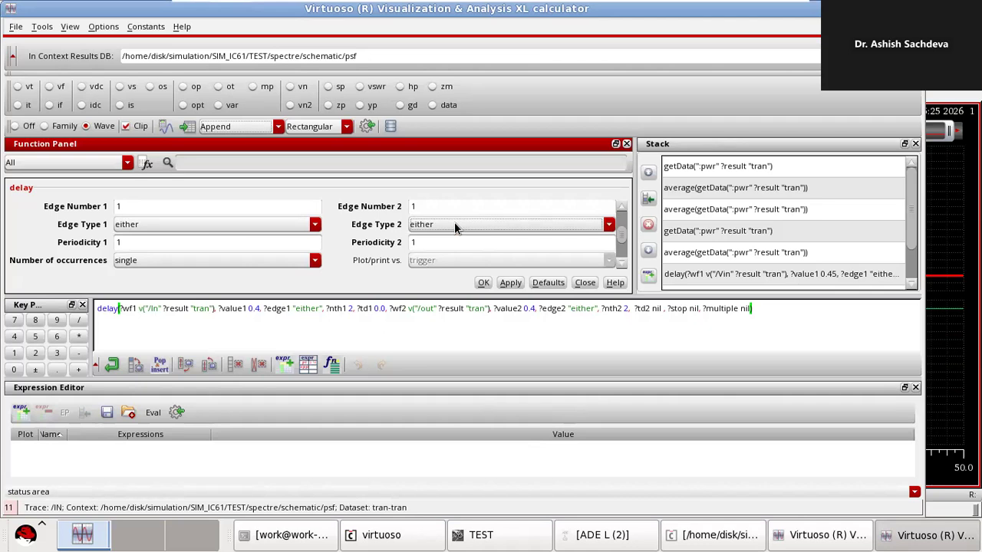
# - Generate the delay expression from the entered settings and evaluate it in a results table, closing the table after reading it
pyautogui.click(511, 283)
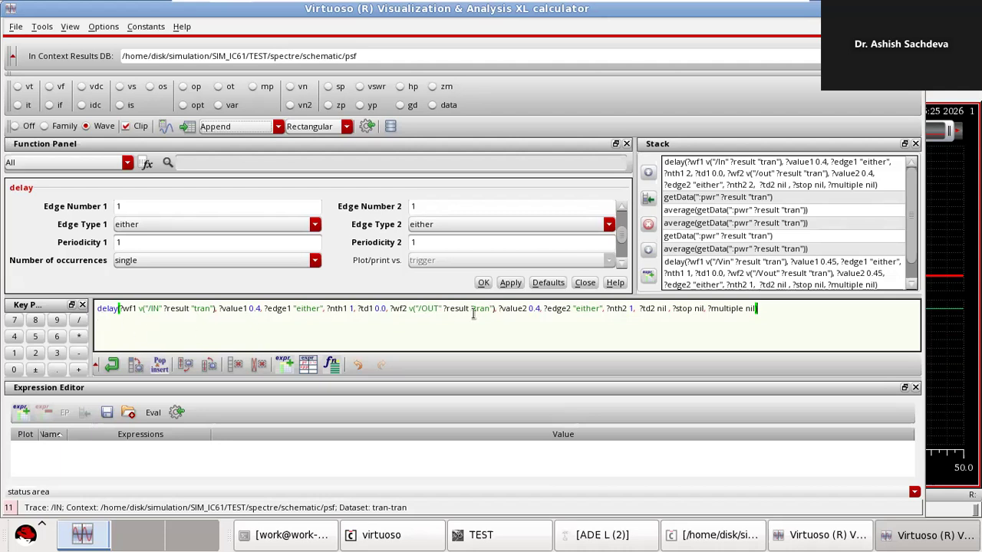
pyautogui.click(187, 128)
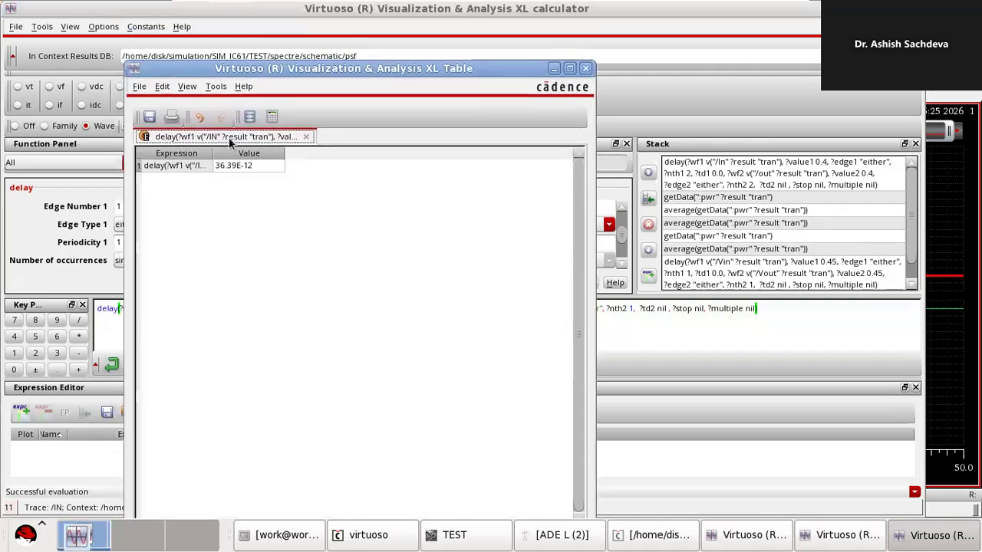
pyautogui.click(585, 71)
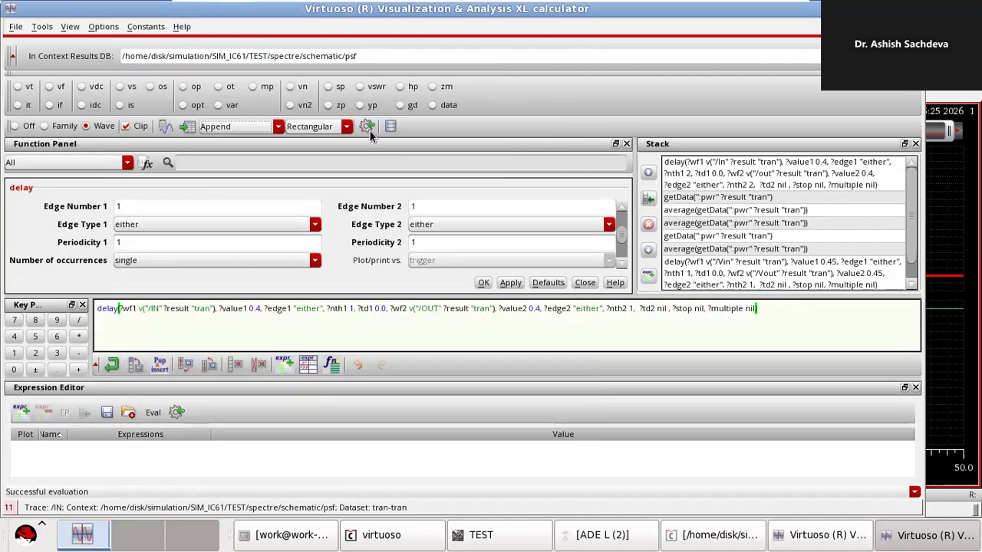
# - Add the delay expression to the ADE L outputs and name it Delay
pyautogui.click(636, 537)
pyautogui.click(268, 412)
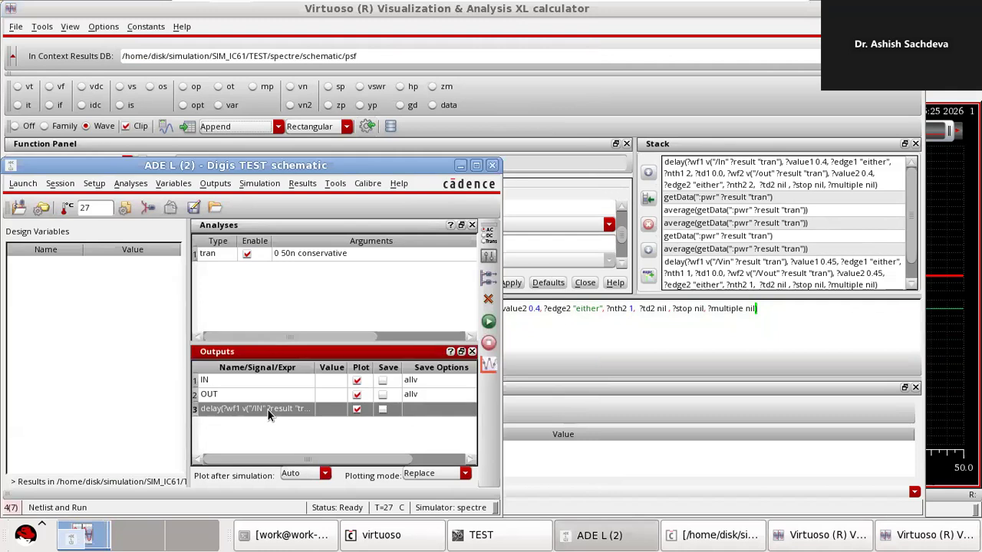
pyautogui.doubleClick(261, 407)
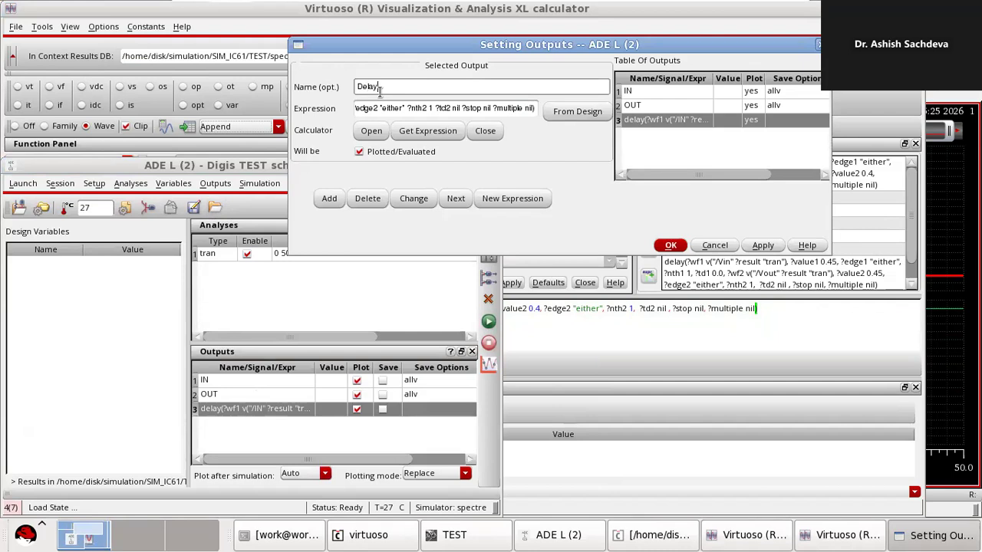
pyautogui.click(669, 246)
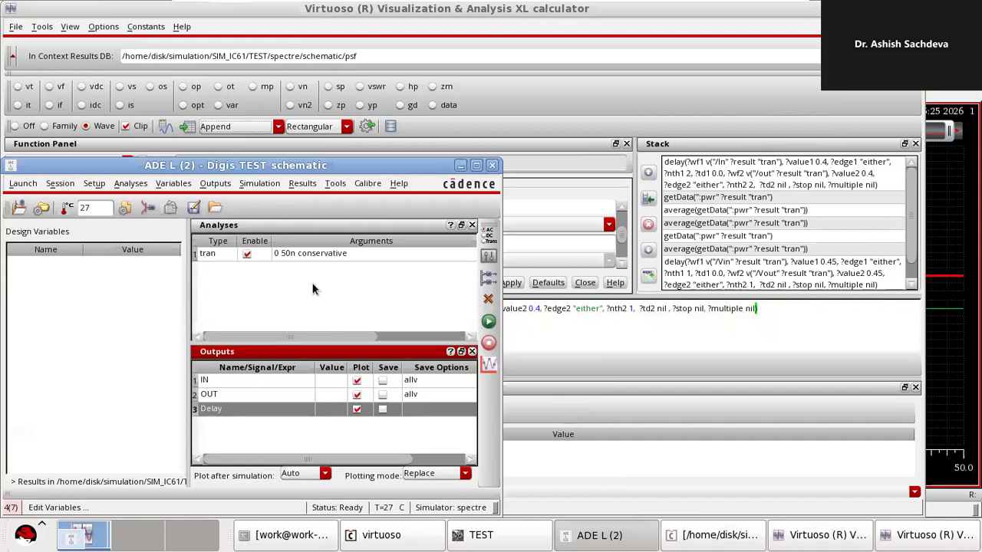
# - Minimise ADE L and close the Calculator and the waveform window to return to the inverter schematic
pyautogui.click(460, 164)
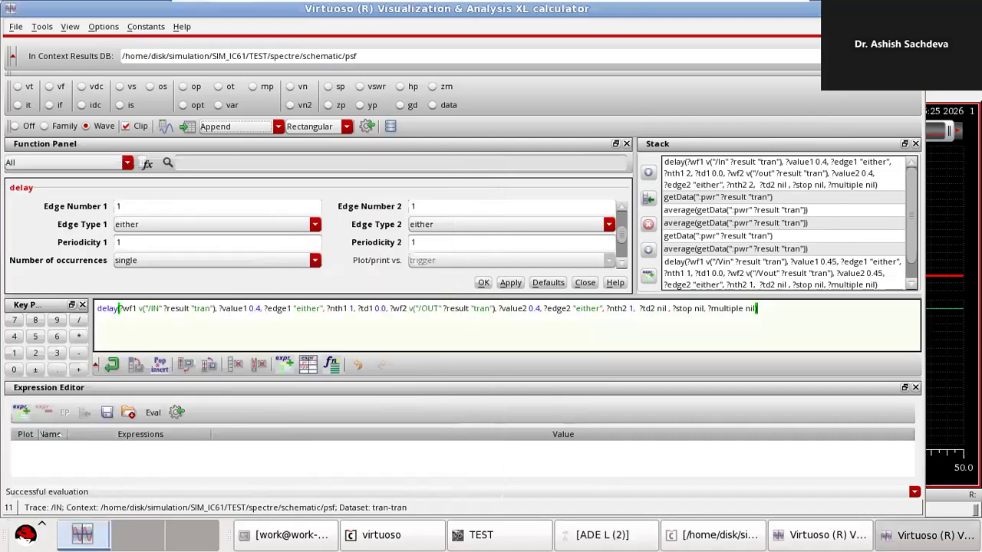
pyautogui.click(916, 8)
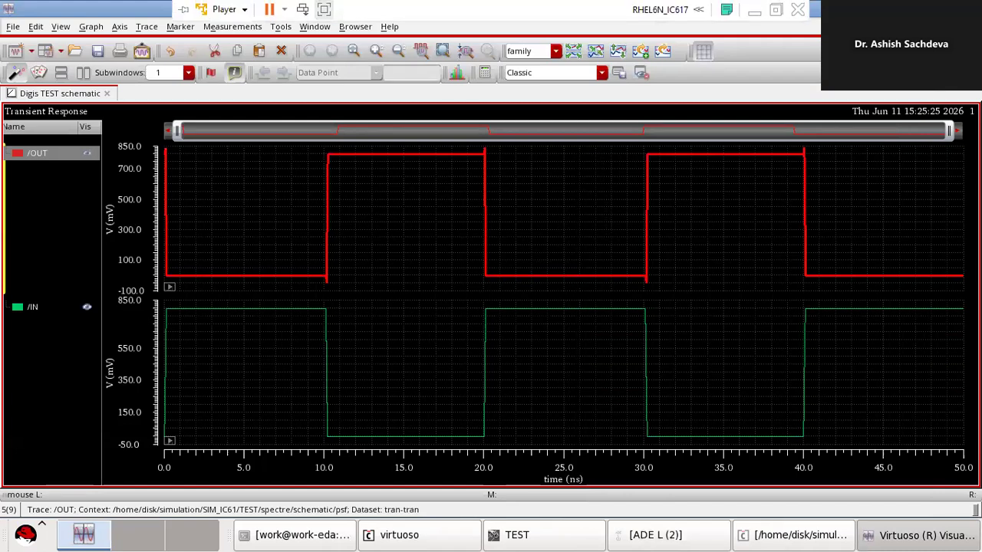
pyautogui.click(971, 9)
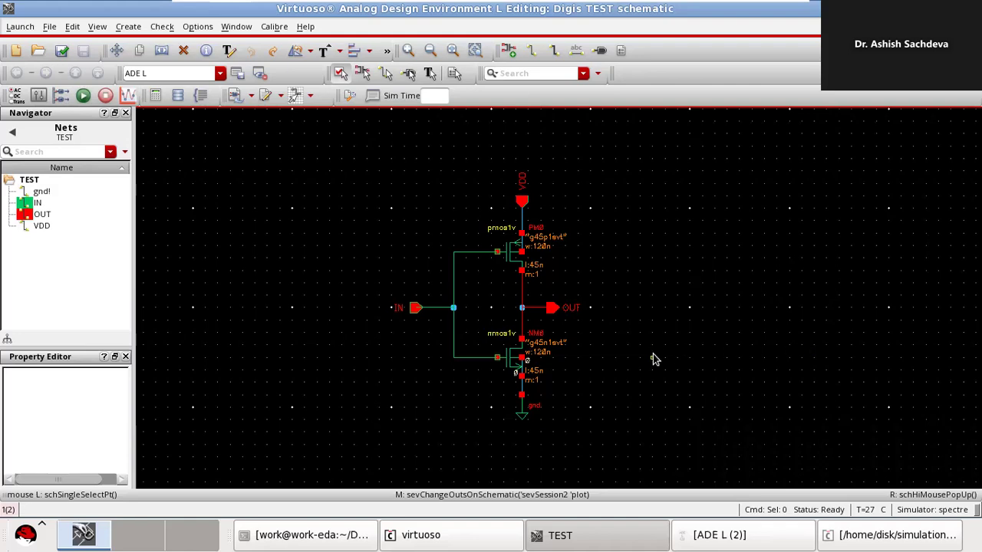
pyautogui.press('c')
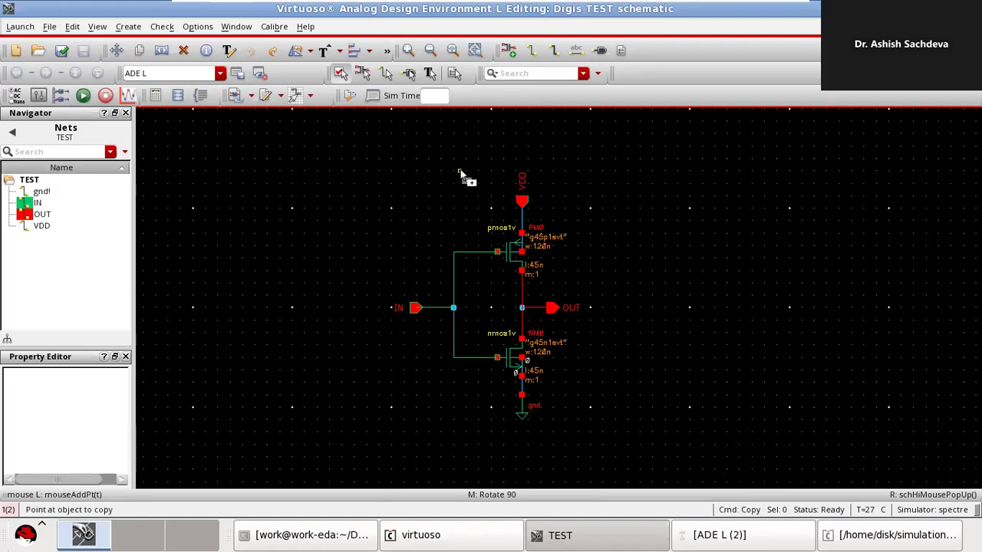
pyautogui.moveTo(473, 170); pyautogui.dragTo(557, 439)
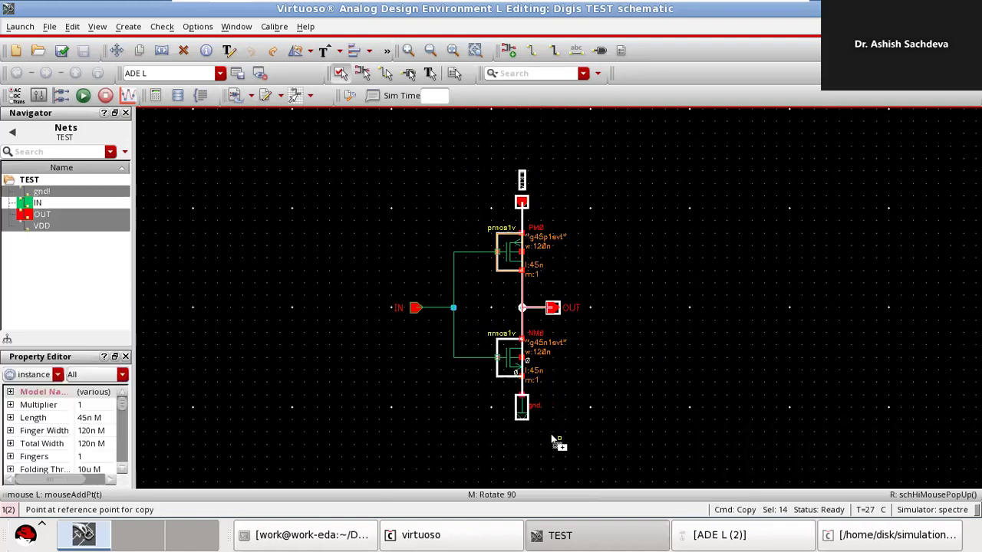
pyautogui.press('Escape')
pyautogui.moveTo(478, 165); pyautogui.dragTo(558, 450)
pyautogui.press('Escape')
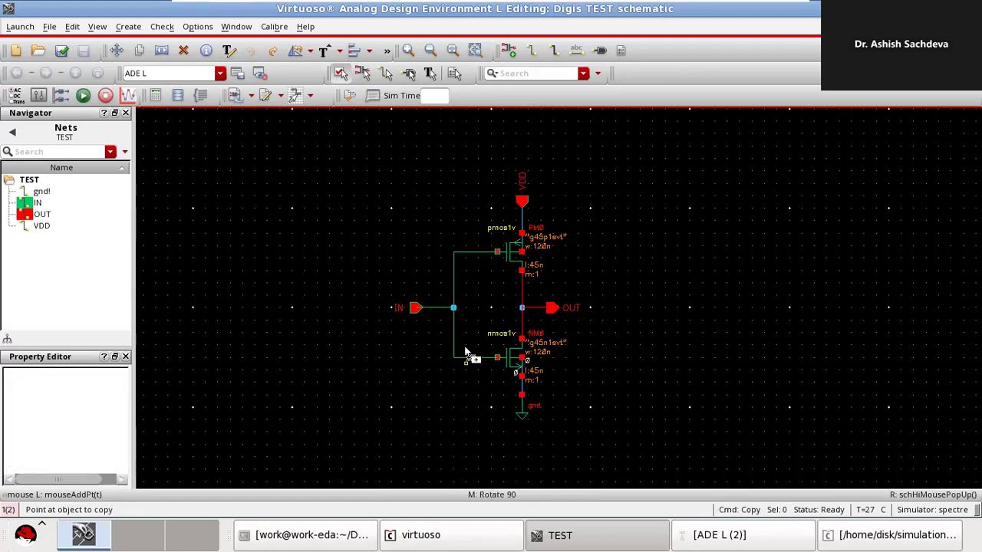
pyautogui.moveTo(491, 159); pyautogui.dragTo(603, 447)
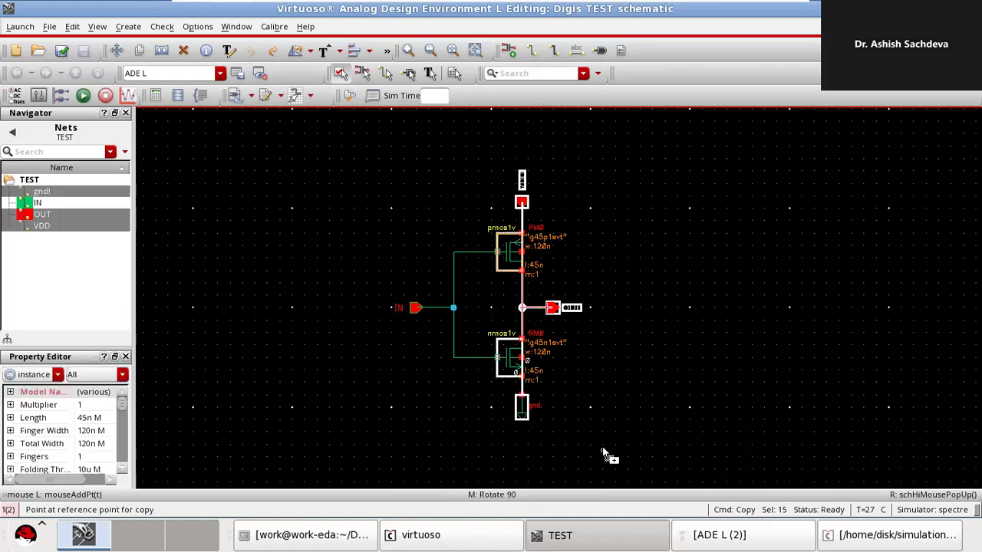
pyautogui.press('Escape')
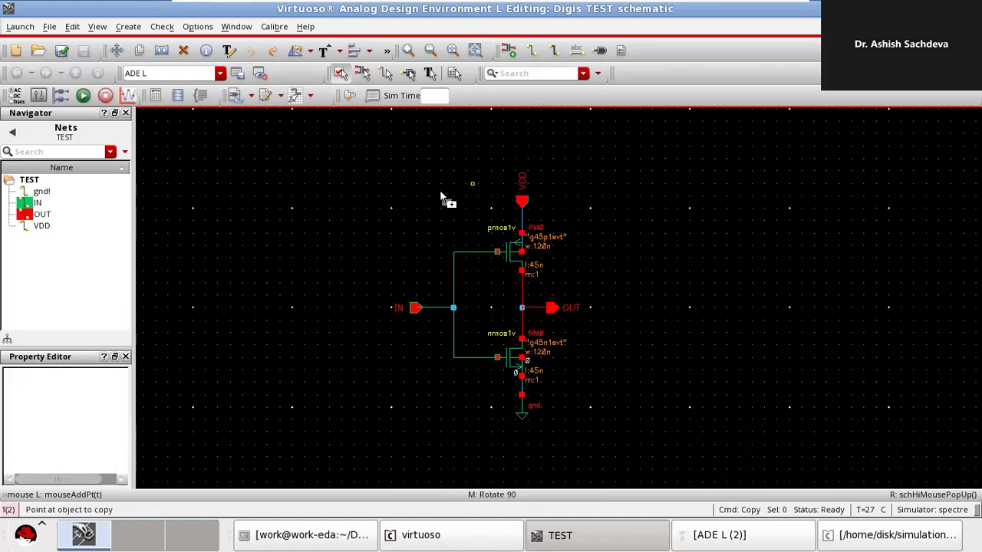
pyautogui.click(74, 28)
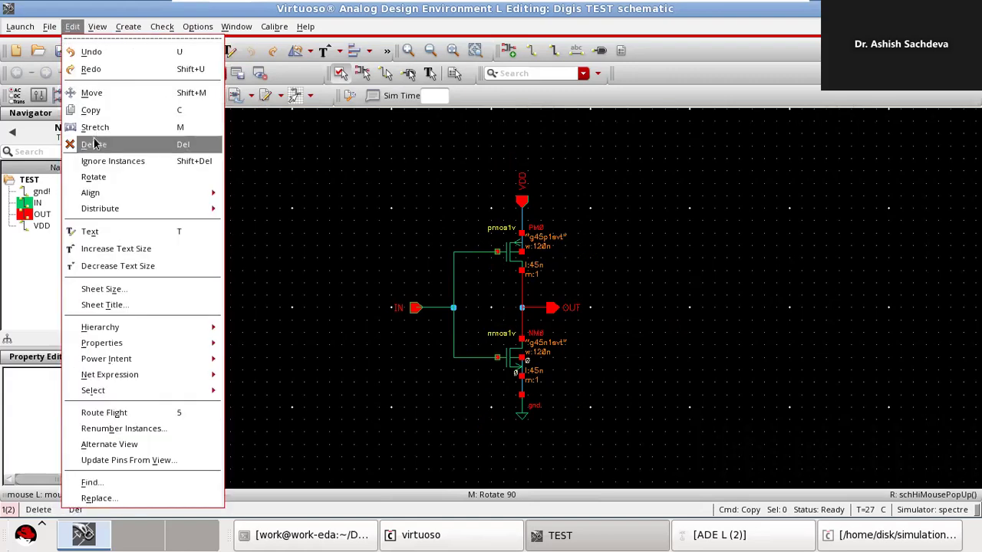
pyautogui.click(100, 113)
pyautogui.moveTo(542, 171); pyautogui.dragTo(603, 459)
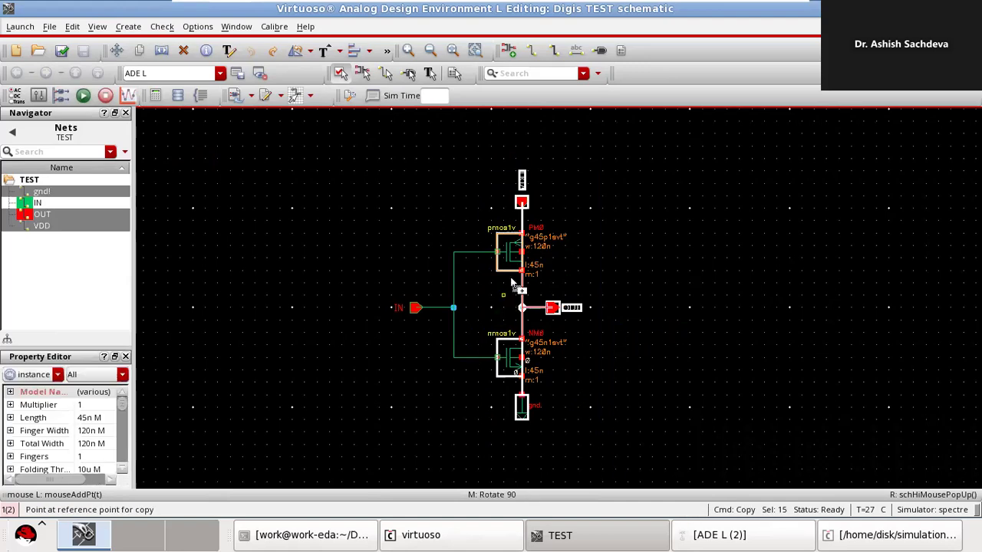
pyautogui.press('Escape')
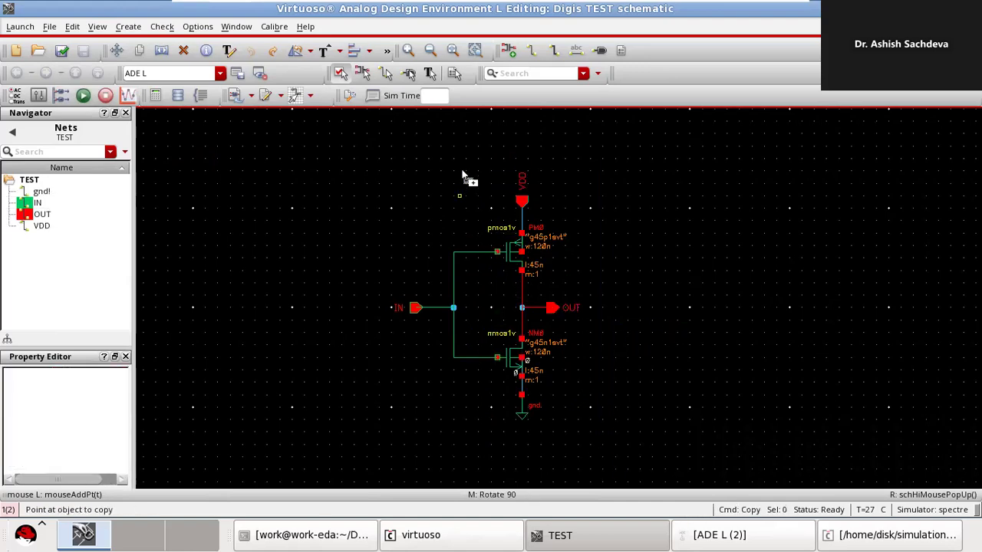
# - Copy the inverter's transistors with their VDD, OUT and gnd connections, without the IN pin, and place the copy just beside the original
pyautogui.moveTo(468, 168); pyautogui.dragTo(603, 439)
pyautogui.click(522, 297)
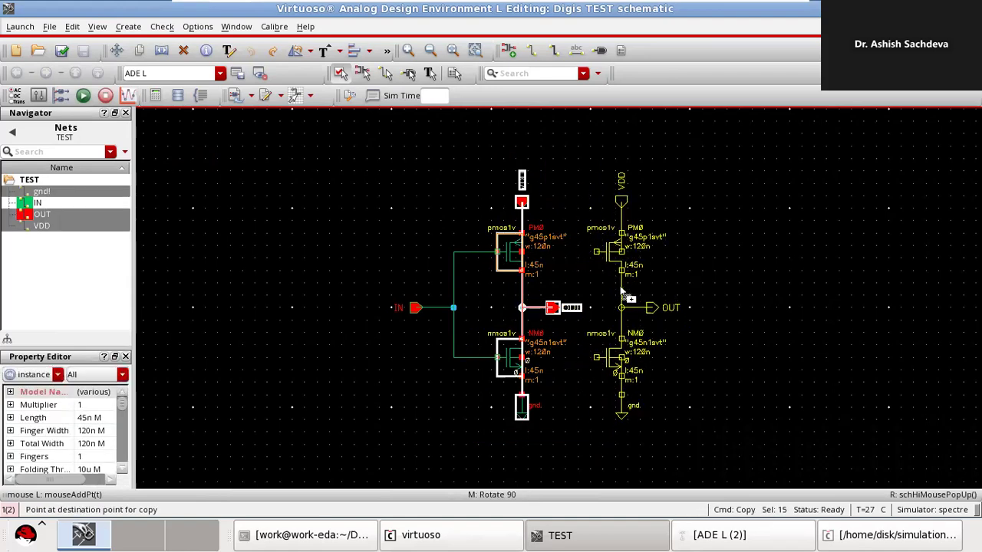
pyautogui.click(623, 292)
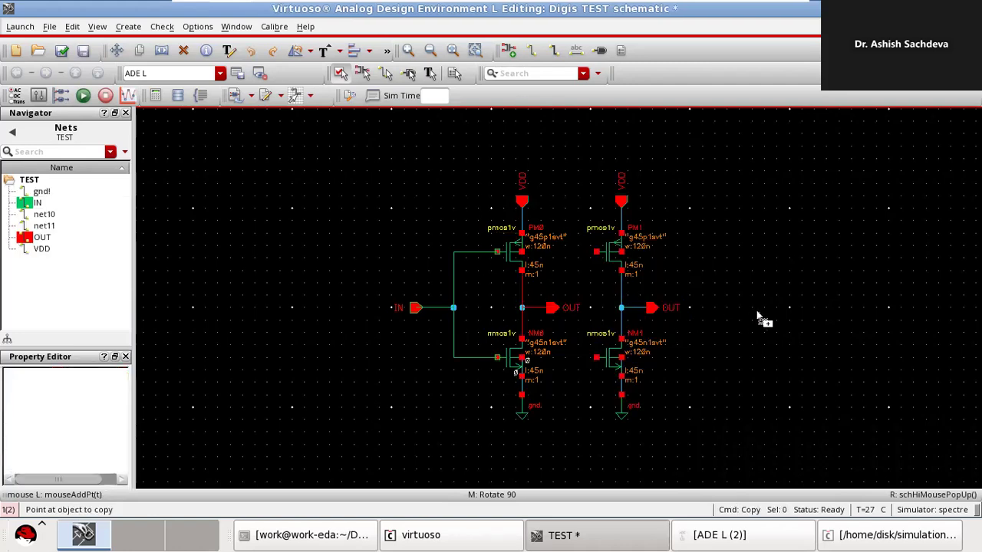
pyautogui.press('Escape')
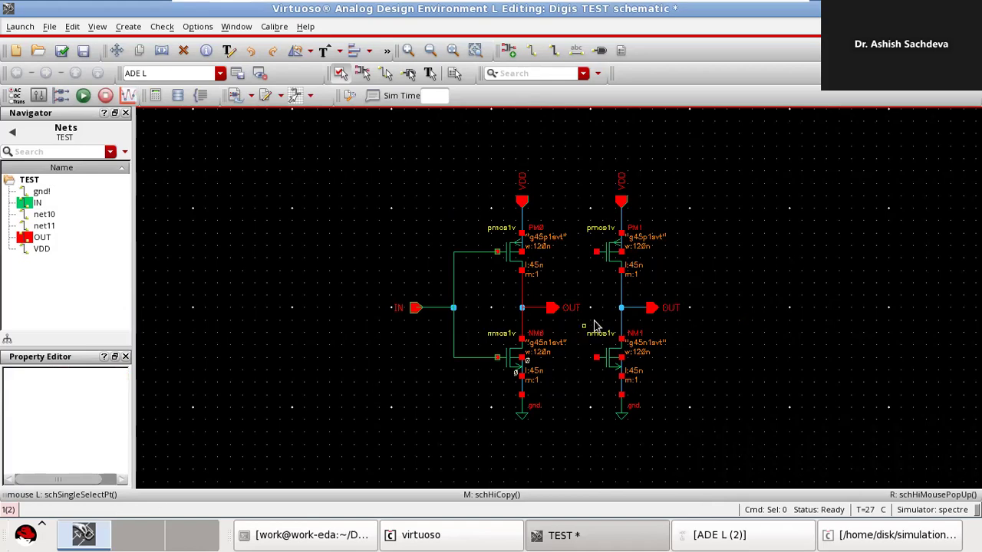
# - Rename the output pin of the copied inverter as OUT1
pyautogui.click(652, 308)
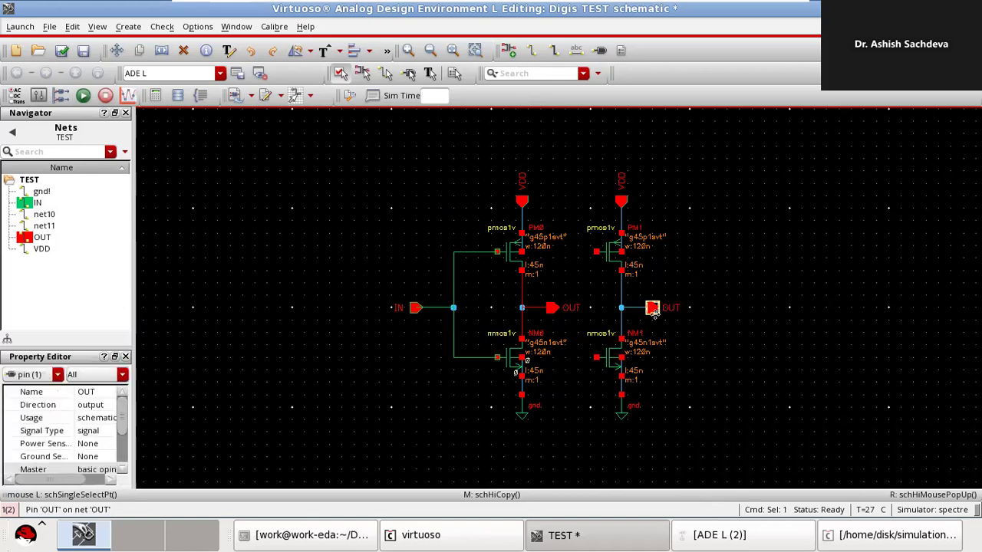
pyautogui.press('q')
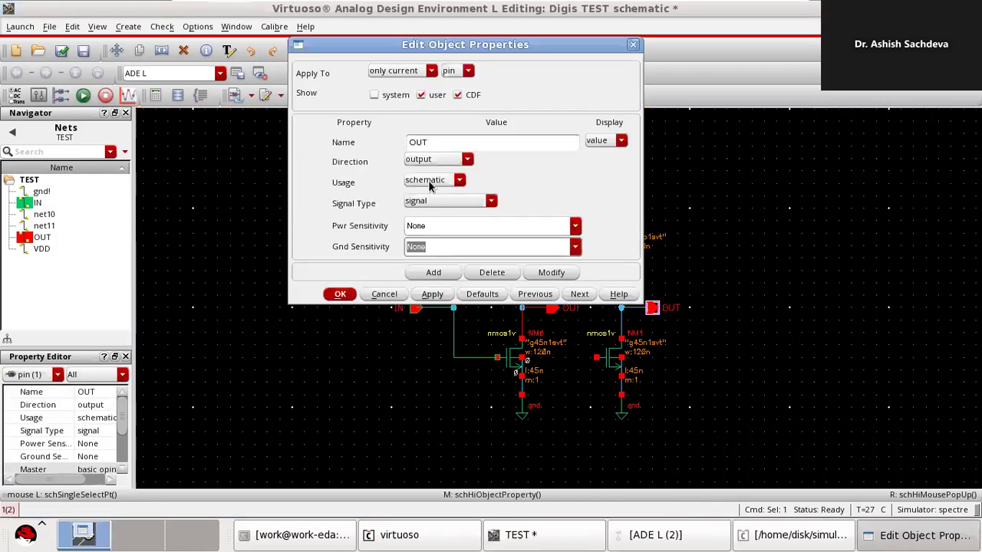
pyautogui.click(446, 142)
pyautogui.write('1')
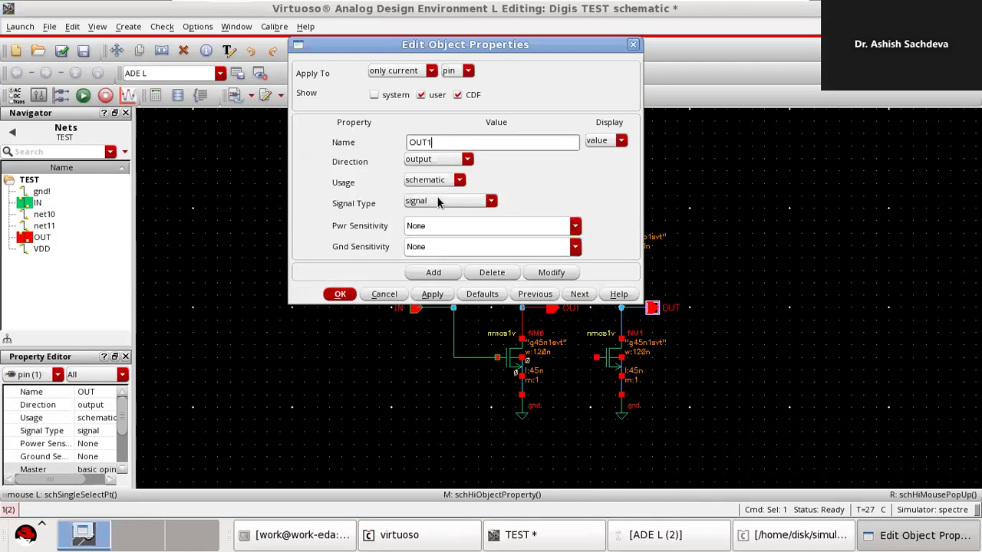
pyautogui.click(430, 298)
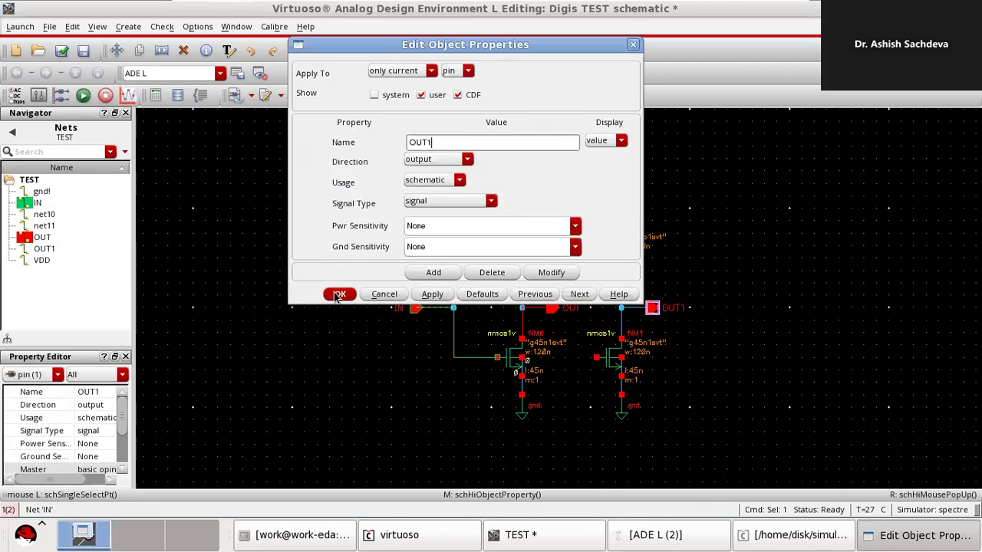
pyautogui.click(338, 296)
pyautogui.click(842, 279)
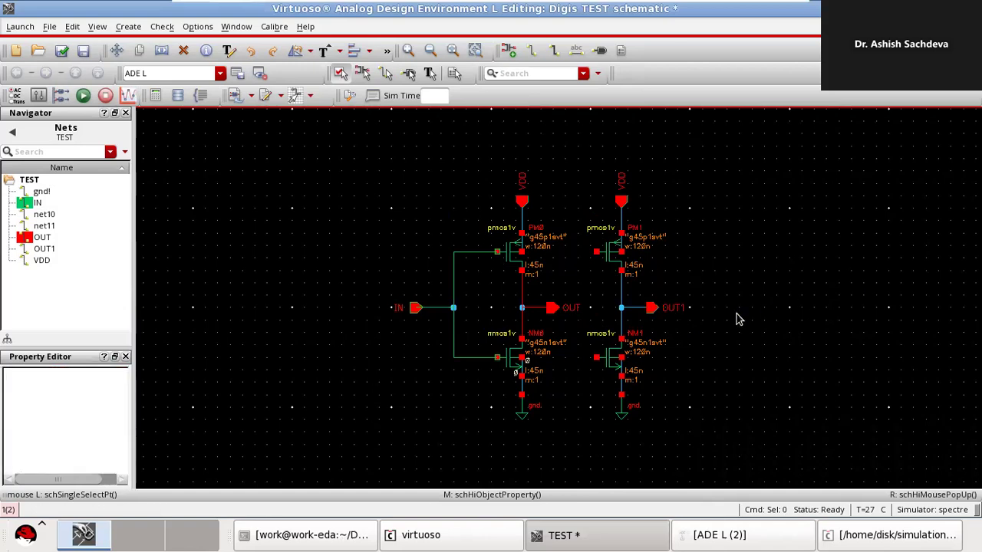
# - Wire the two gates of the copied inverter together and connect them to the OUT net of the first inverter
pyautogui.click(531, 49)
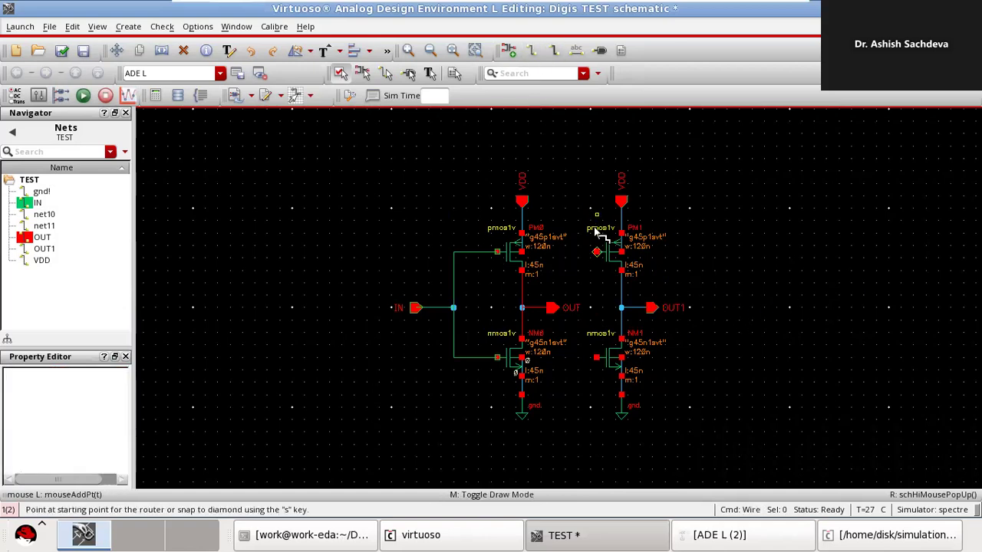
pyautogui.click(596, 253)
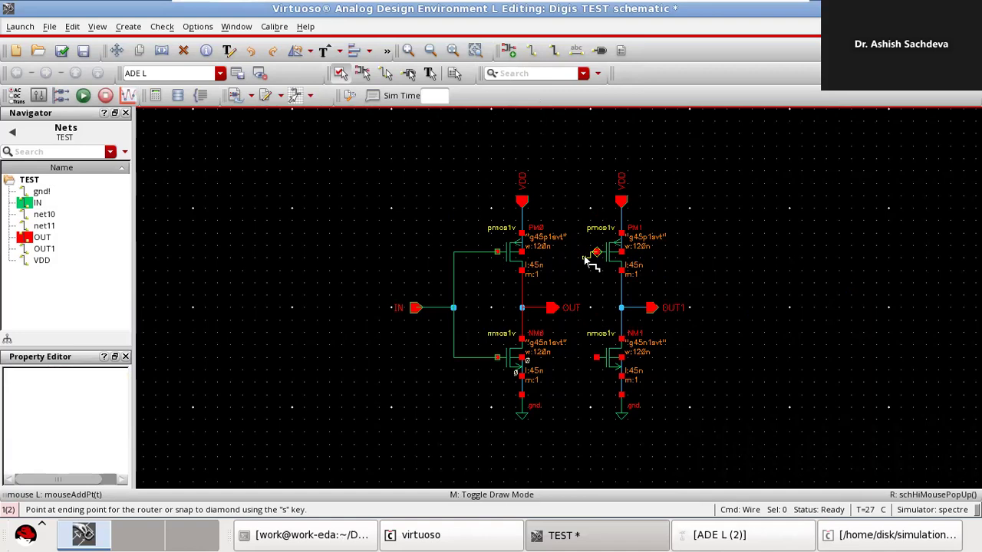
pyautogui.click(597, 358)
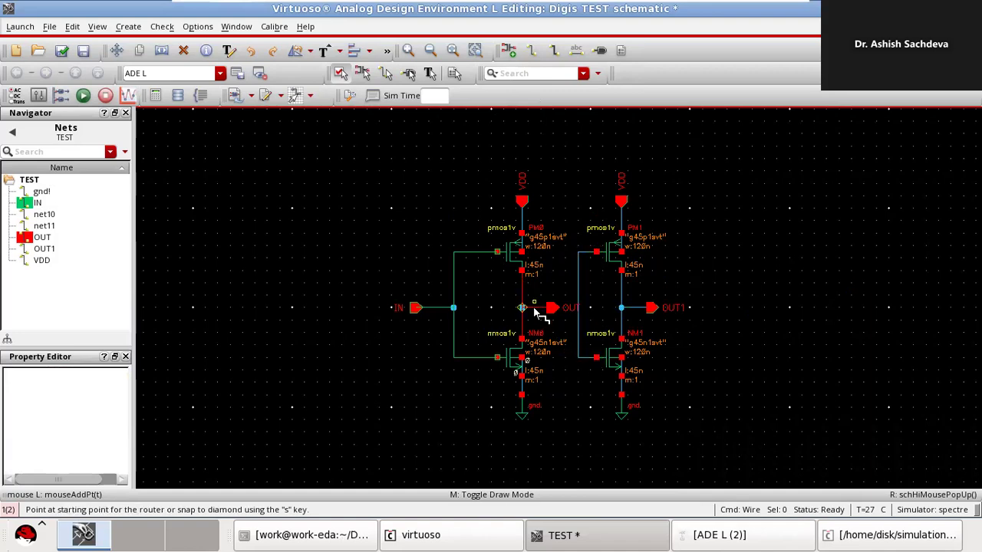
pyautogui.click(531, 308)
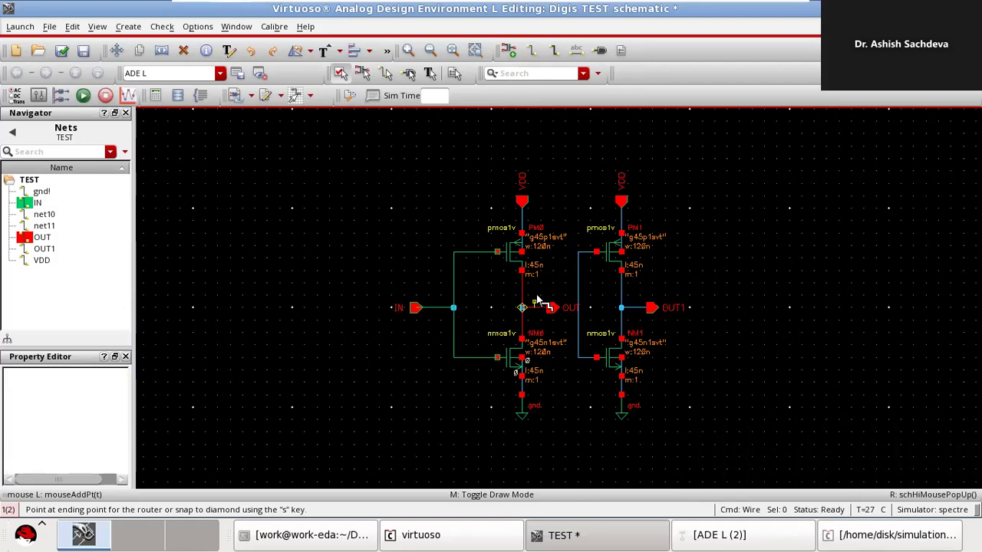
pyautogui.click(578, 284)
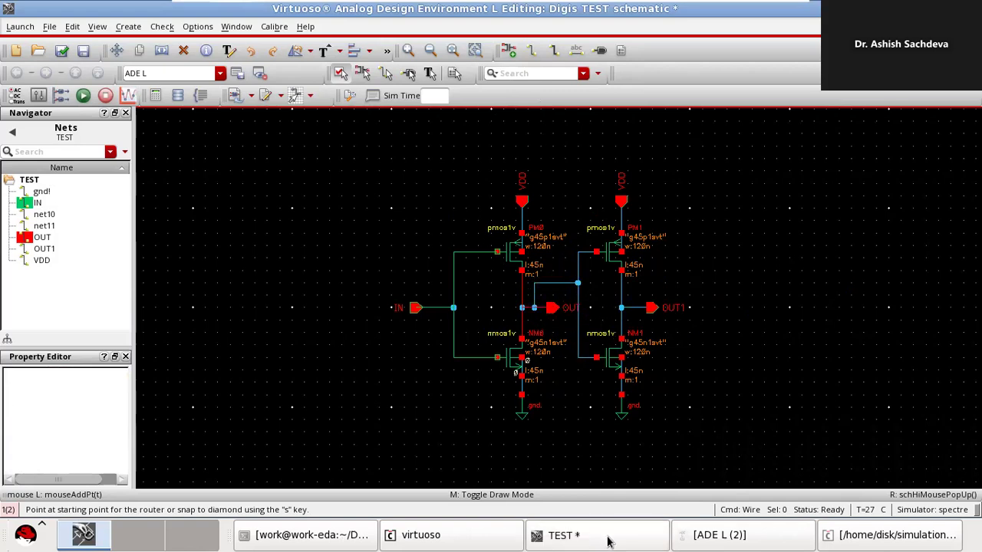
# - Check and save the two-inverter schematic, and rerun the transient simulation from ADE L
pyautogui.click(61, 50)
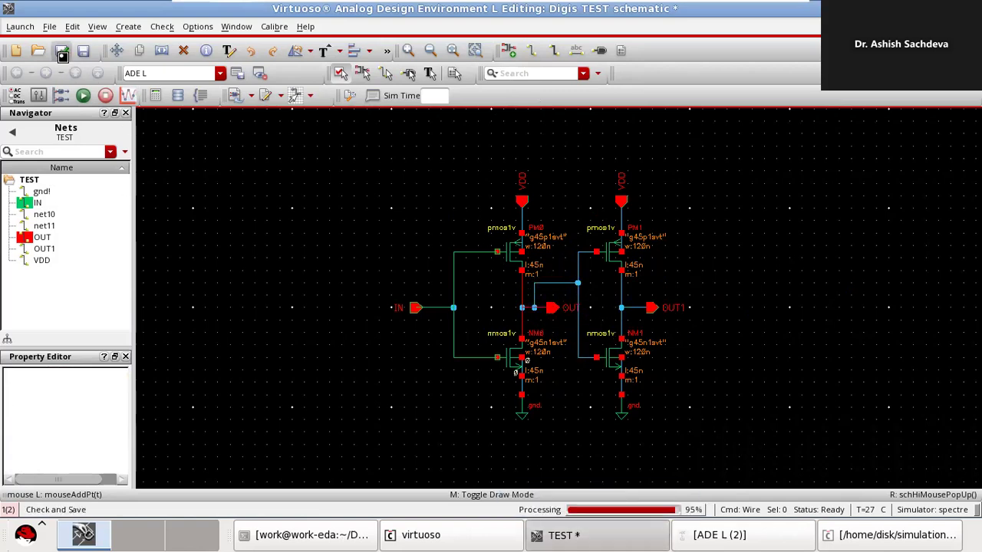
pyautogui.click(614, 537)
pyautogui.click(616, 539)
pyautogui.click(735, 537)
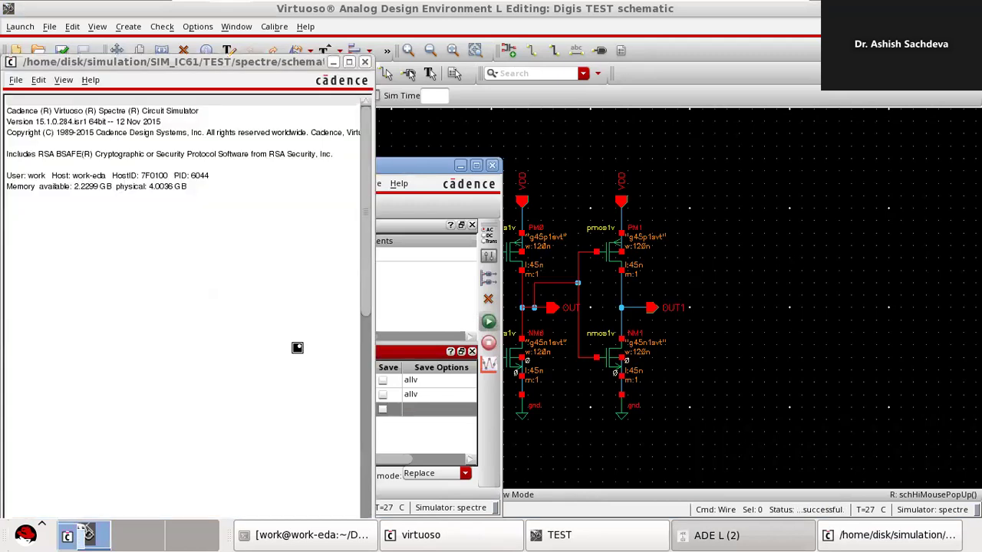
pyautogui.moveTo(436, 164); pyautogui.dragTo(759, 98)
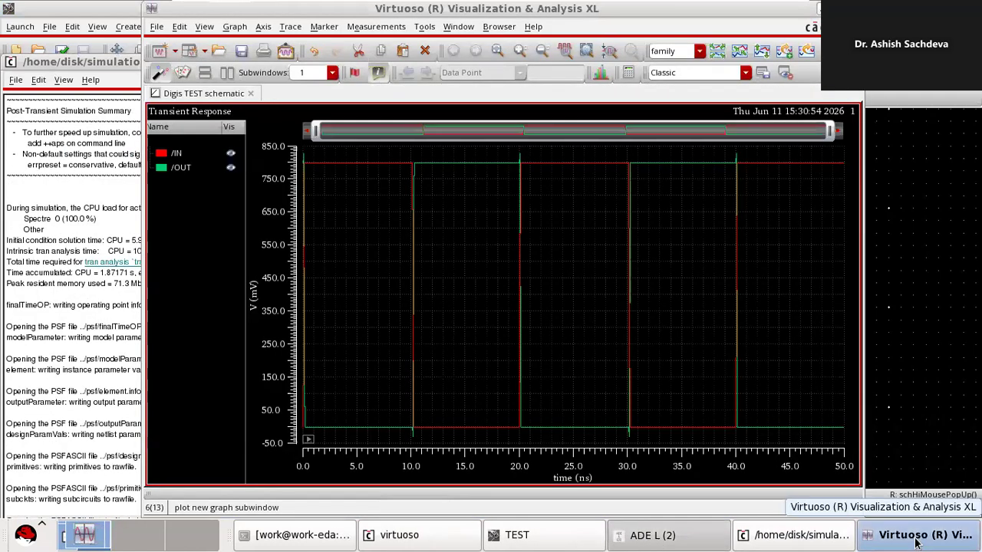
# - Widen the Value column of the ADE L outputs to read Delay, and view the IN and OUT waveforms in separate strips
pyautogui.click(675, 542)
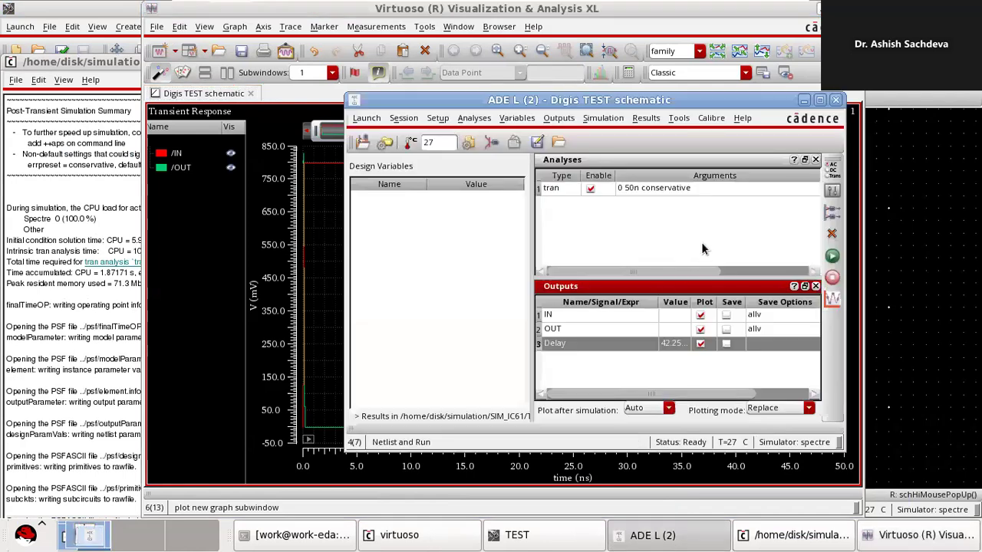
pyautogui.moveTo(710, 299); pyautogui.dragTo(712, 299)
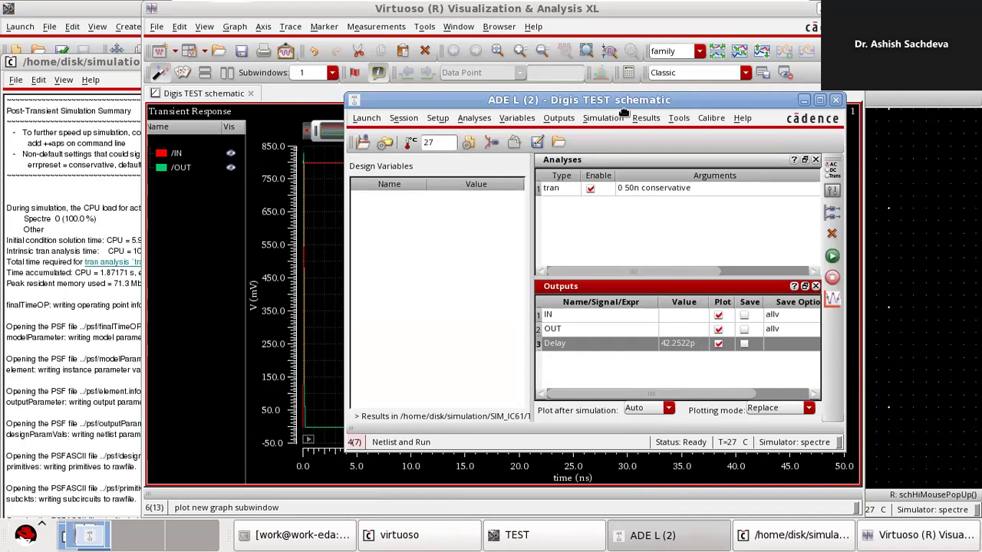
pyautogui.moveTo(771, 102); pyautogui.dragTo(621, 143)
pyautogui.click(656, 142)
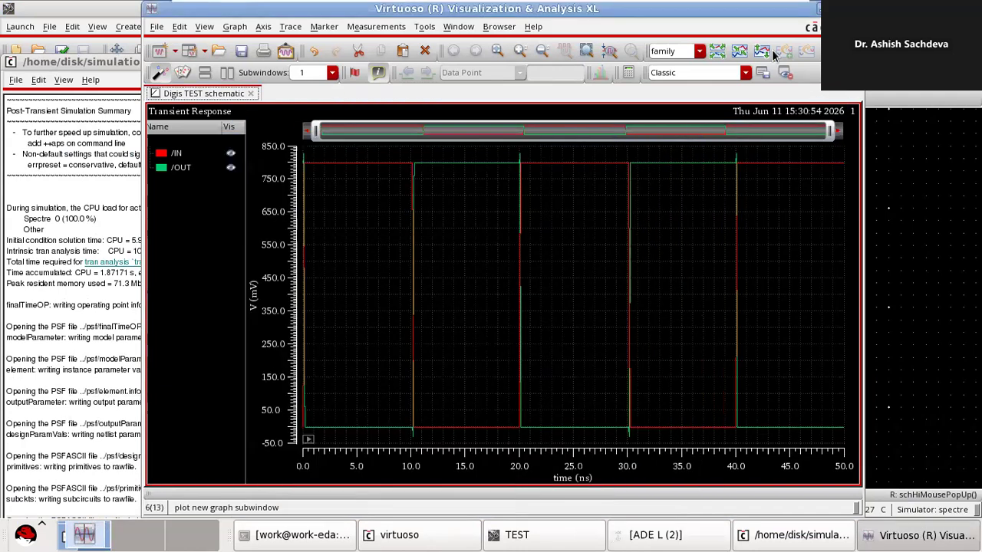
pyautogui.click(762, 54)
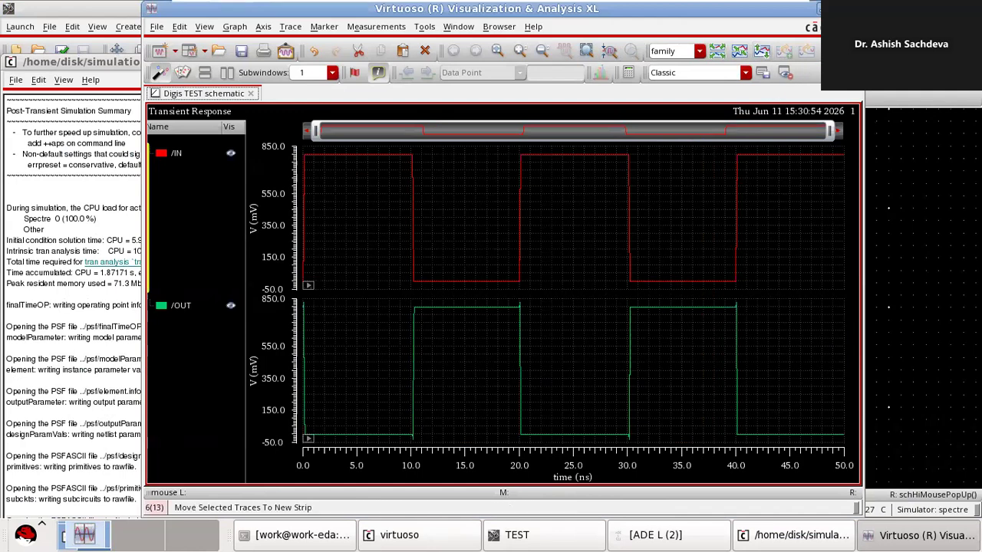
pyautogui.click(823, 10)
# - Add the OUT1 pin from the schematic to the ADE L outputs to be plotted
pyautogui.click(666, 538)
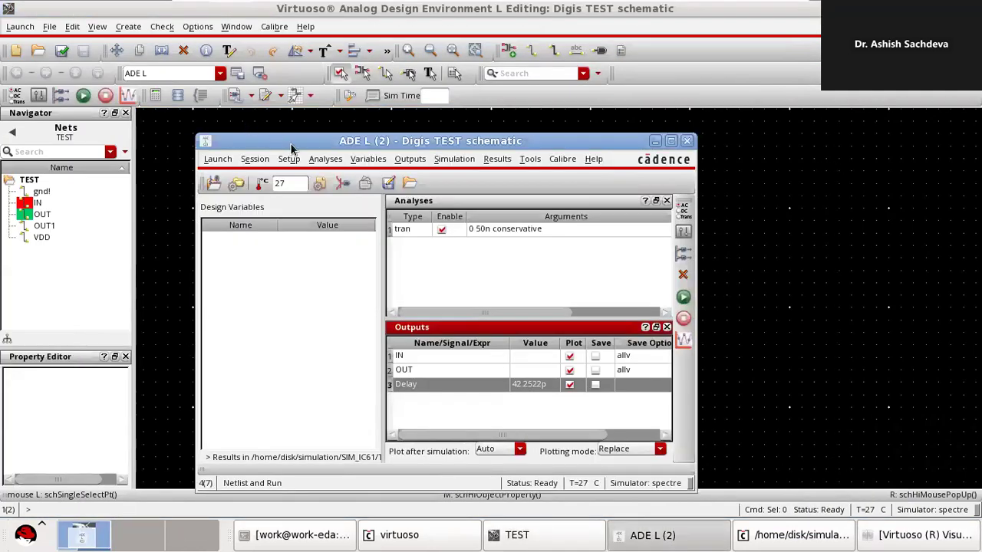
pyautogui.click(406, 158)
pyautogui.moveTo(445, 282)
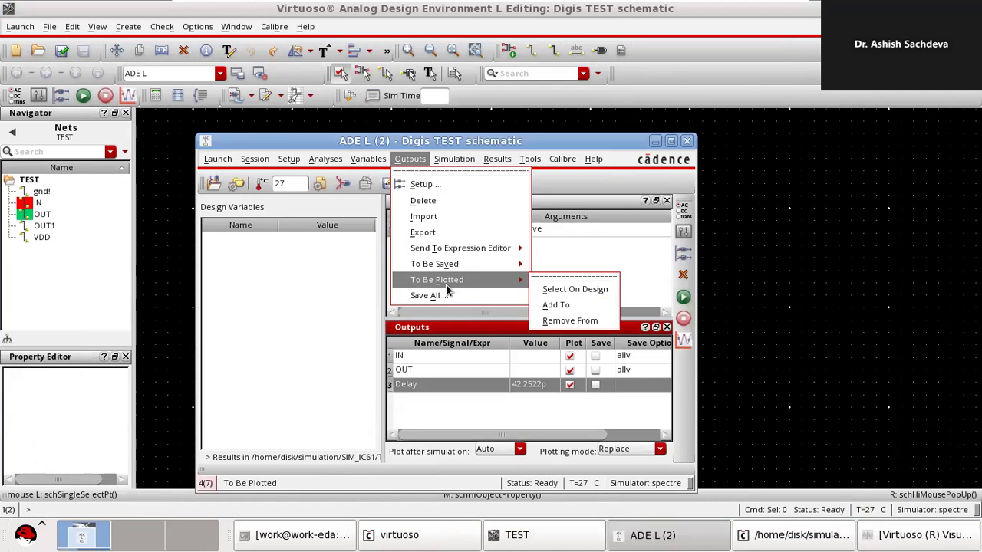
pyautogui.click(574, 289)
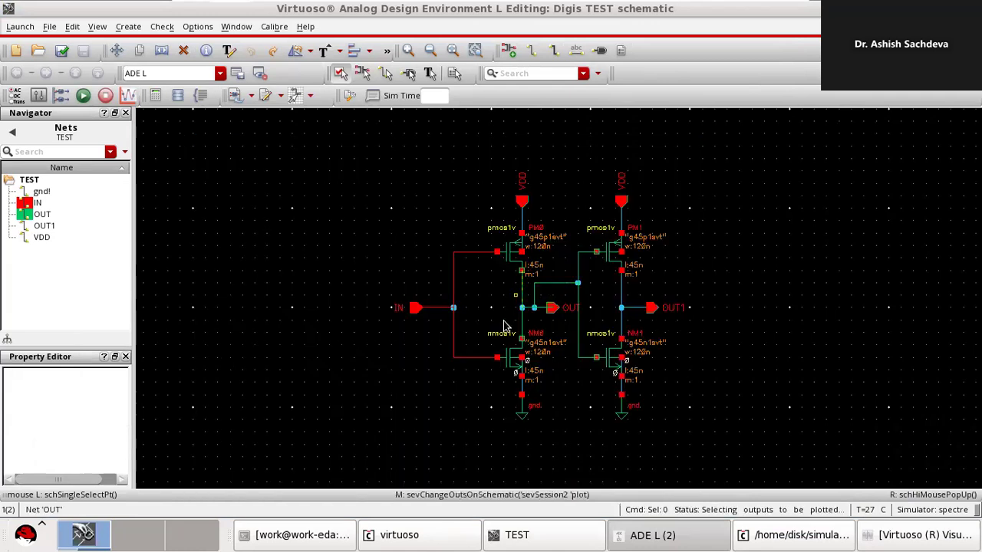
pyautogui.click(659, 310)
pyautogui.click(680, 539)
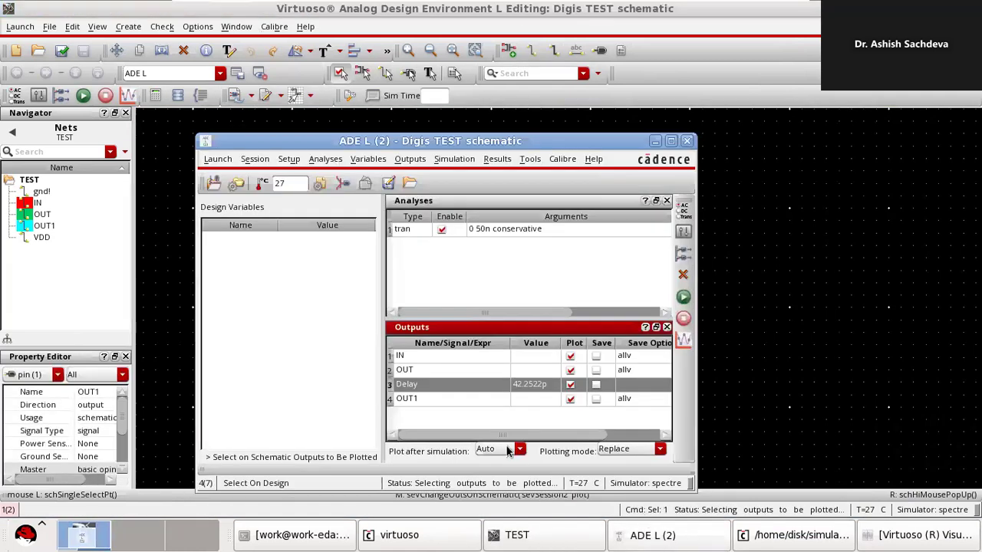
# - Move the OUT1 output above Delay in the outputs list and run the simulation again
pyautogui.moveTo(418, 399)
pyautogui.mouseDown()
pyautogui.moveTo(418, 380)
pyautogui.moveTo(425, 387)
pyautogui.mouseUp()
pyautogui.click(444, 358)
pyautogui.click(445, 371)
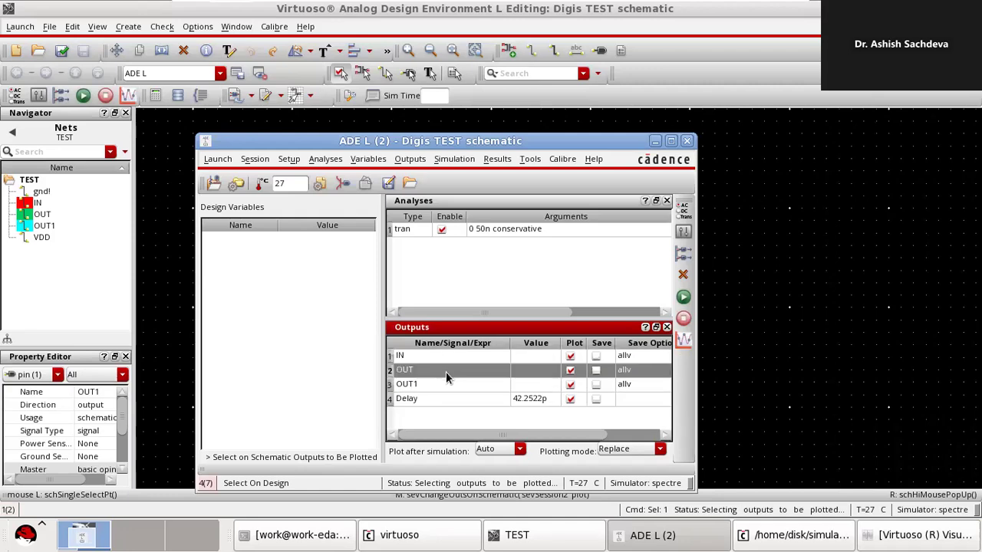
pyautogui.click(449, 381)
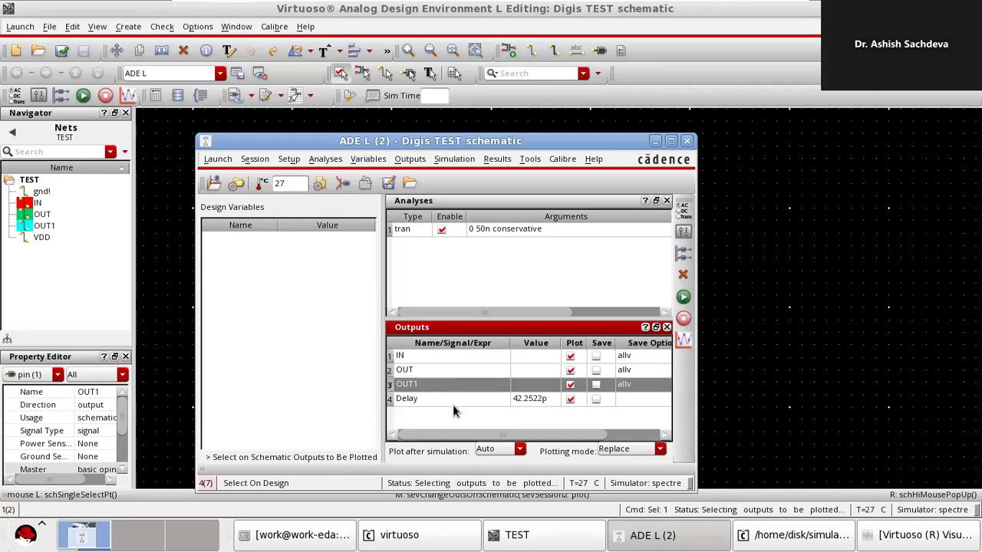
pyautogui.click(684, 297)
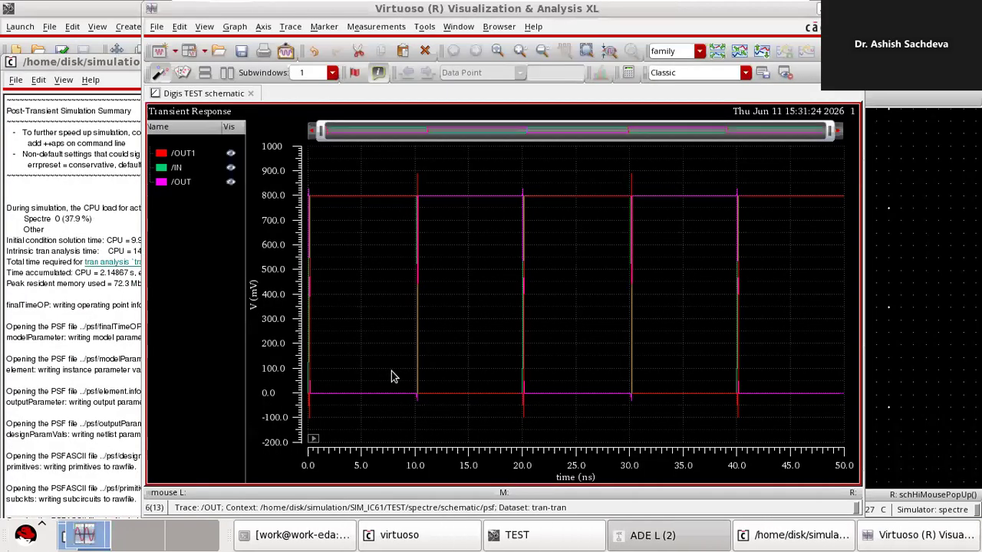
# - Split the transient waveforms into separate strips and order them as IN, OUT, OUT1
pyautogui.click(761, 52)
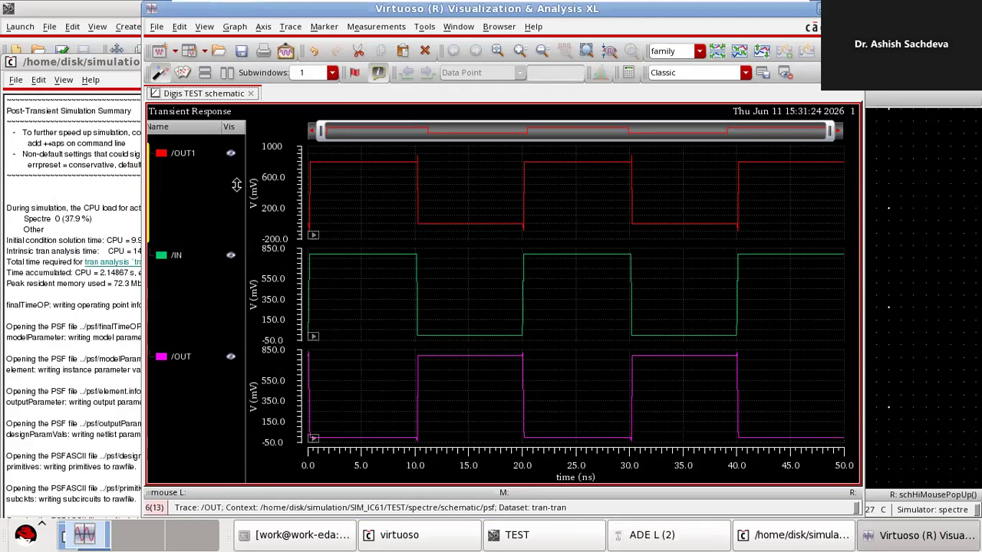
pyautogui.moveTo(279, 185); pyautogui.dragTo(267, 318)
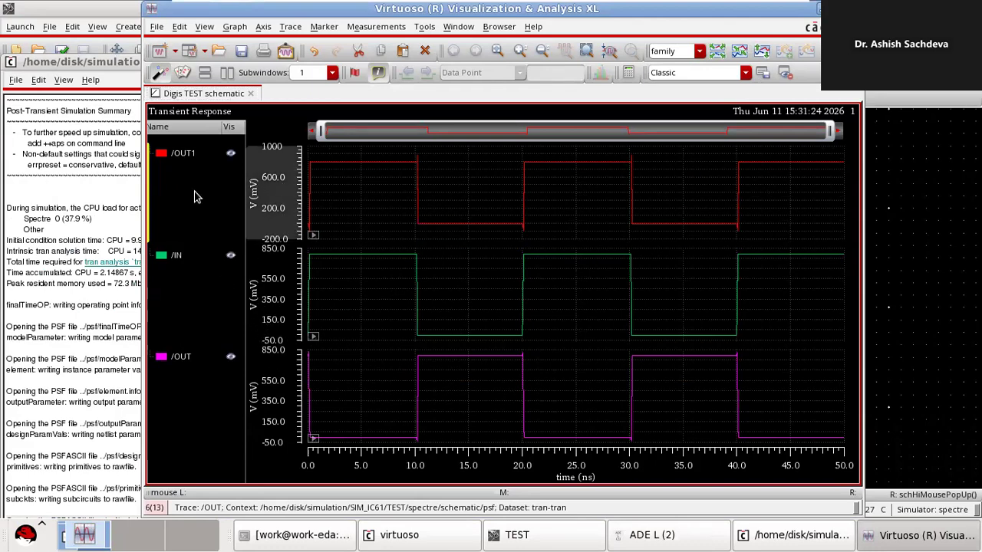
pyautogui.moveTo(278, 206); pyautogui.dragTo(361, 302)
pyautogui.moveTo(368, 213); pyautogui.dragTo(370, 189)
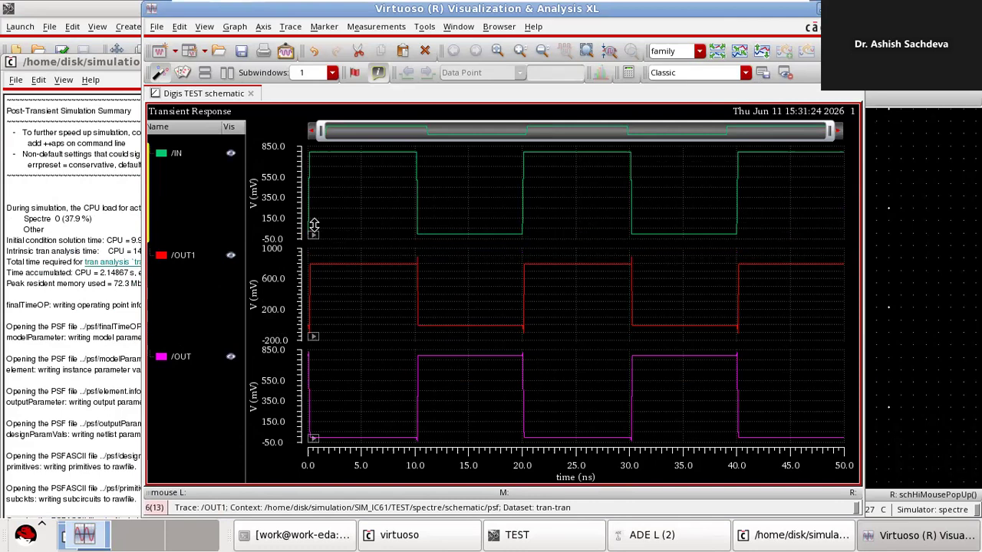
pyautogui.moveTo(363, 394); pyautogui.dragTo(377, 263)
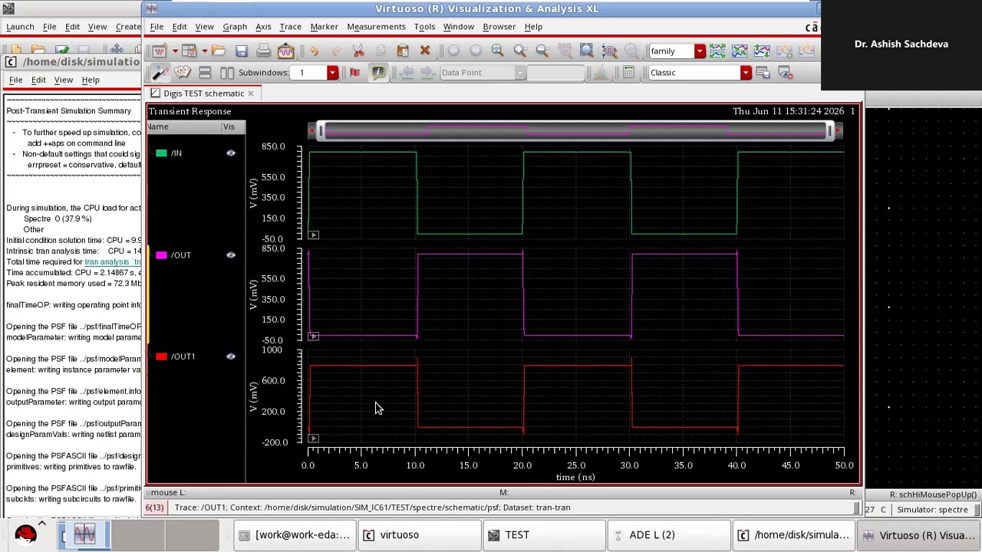
pyautogui.moveTo(366, 371)
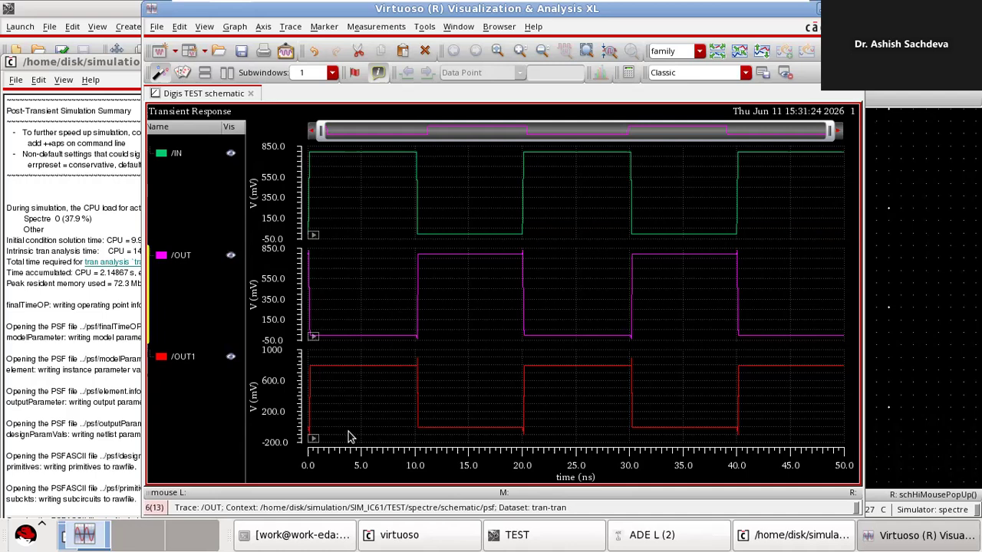
pyautogui.click(938, 354)
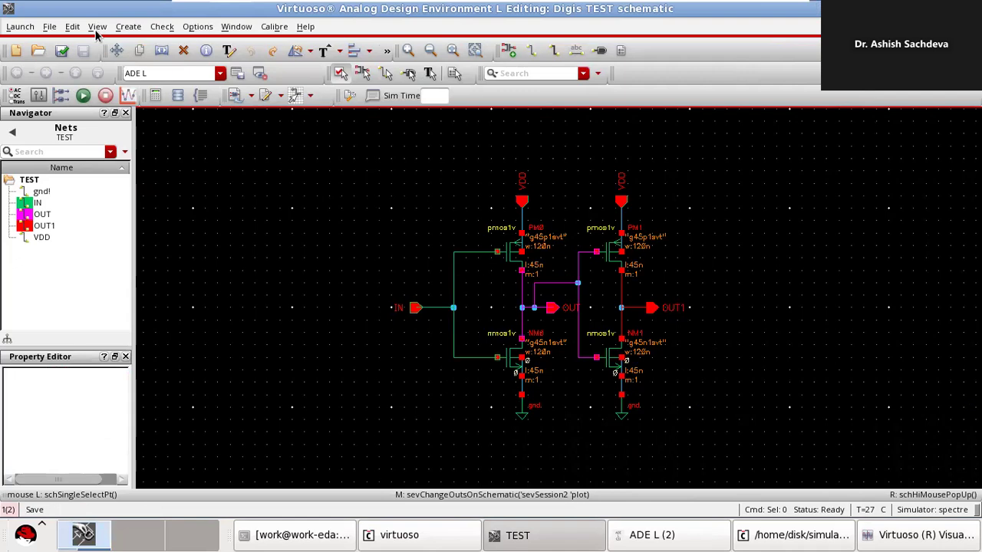
pyautogui.click(246, 34)
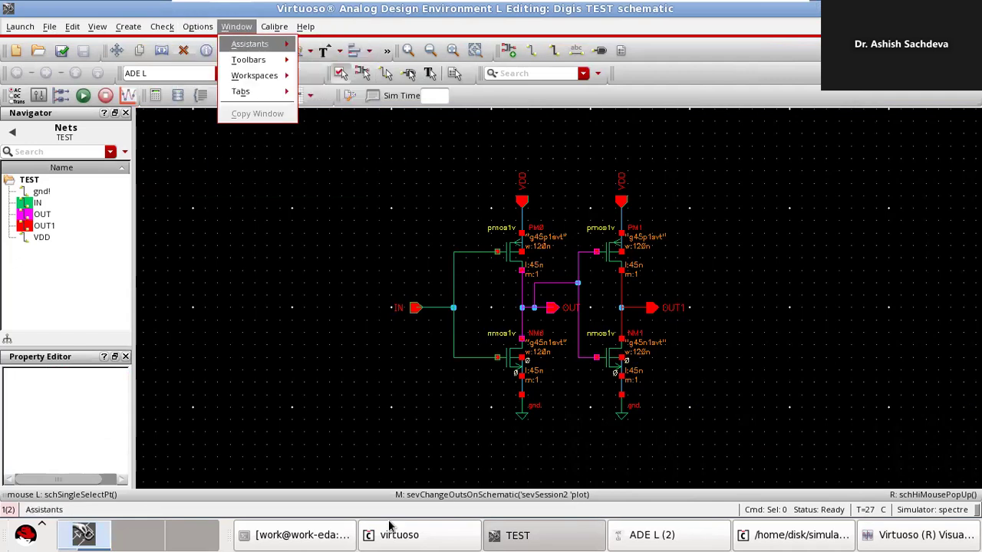
pyautogui.click(661, 540)
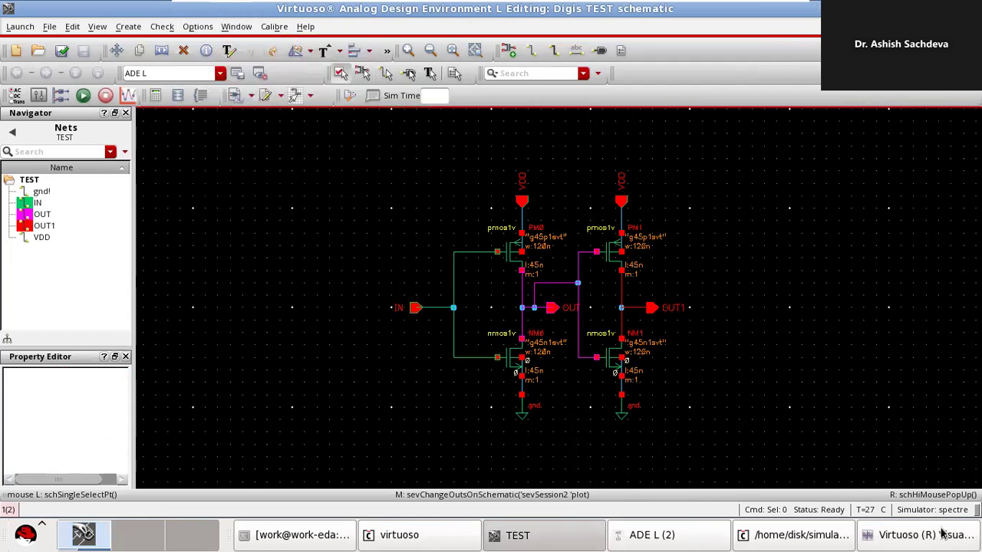
pyautogui.click(941, 531)
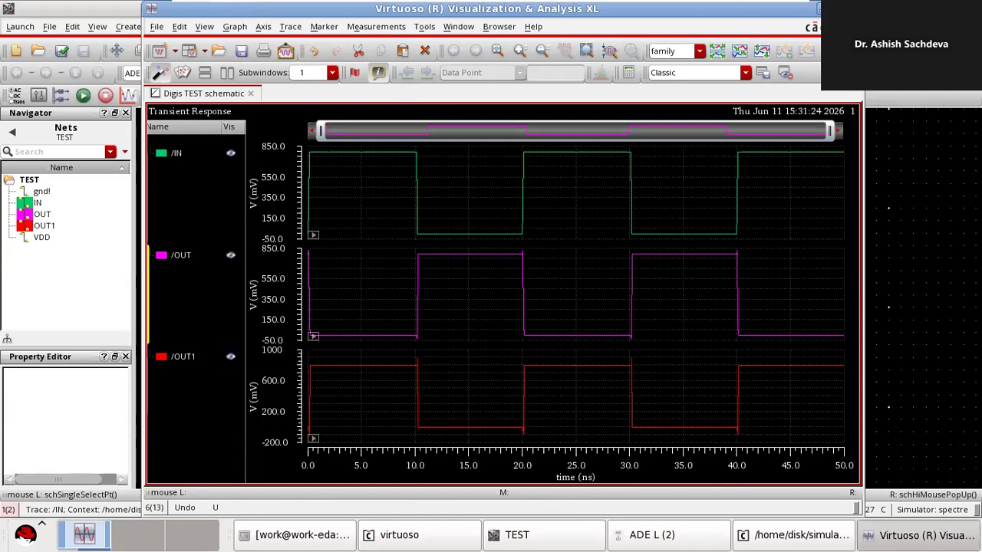
pyautogui.click(840, 9)
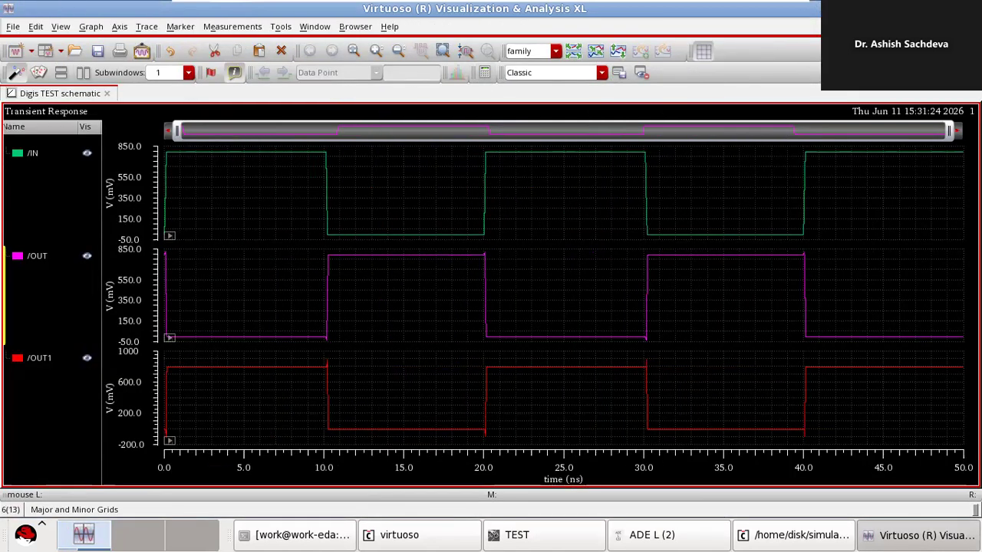
pyautogui.click(957, 9)
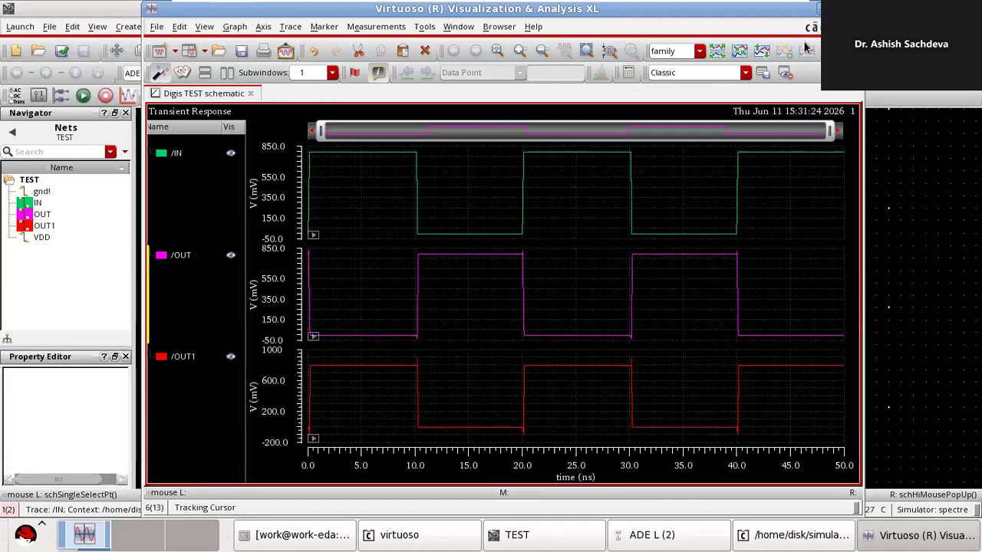
# - Open the Calculator from the waveform window and clear the delay function's Signal1 and Signal2 expressions
pyautogui.click(423, 57)
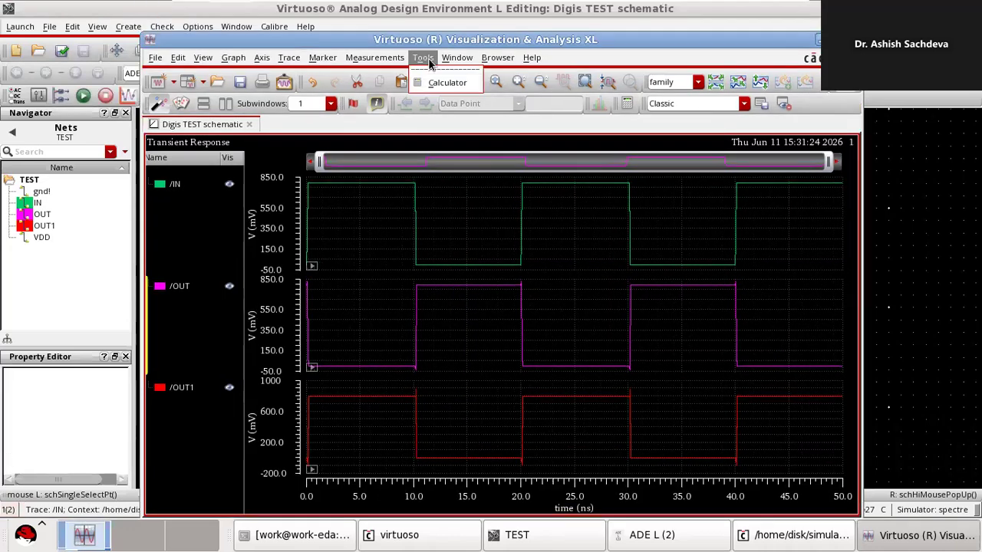
pyautogui.click(437, 92)
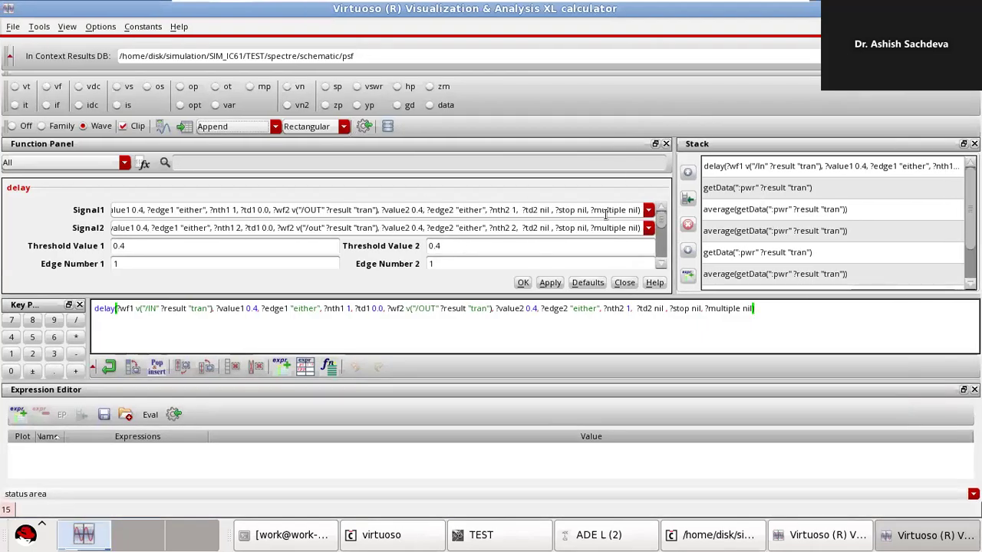
pyautogui.moveTo(636, 209); pyautogui.dragTo(6, 211)
pyautogui.press('BackSpace')
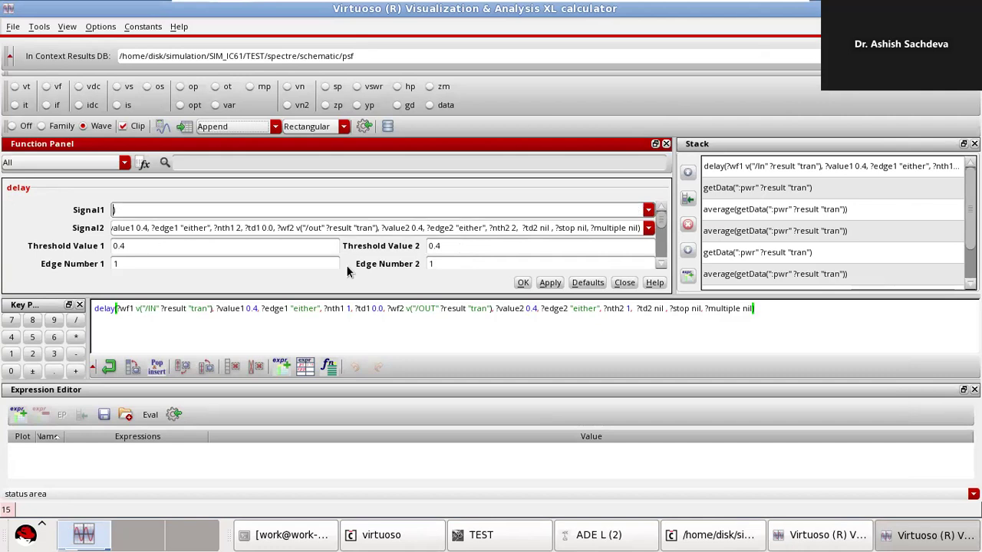
pyautogui.moveTo(639, 228); pyautogui.dragTo(12, 224)
pyautogui.press('BackSpace')
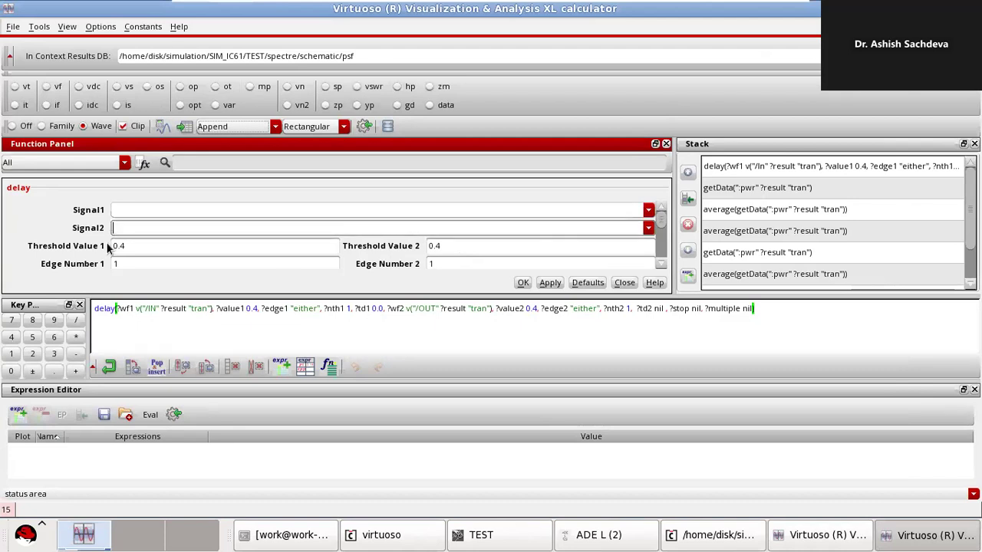
pyautogui.click(921, 543)
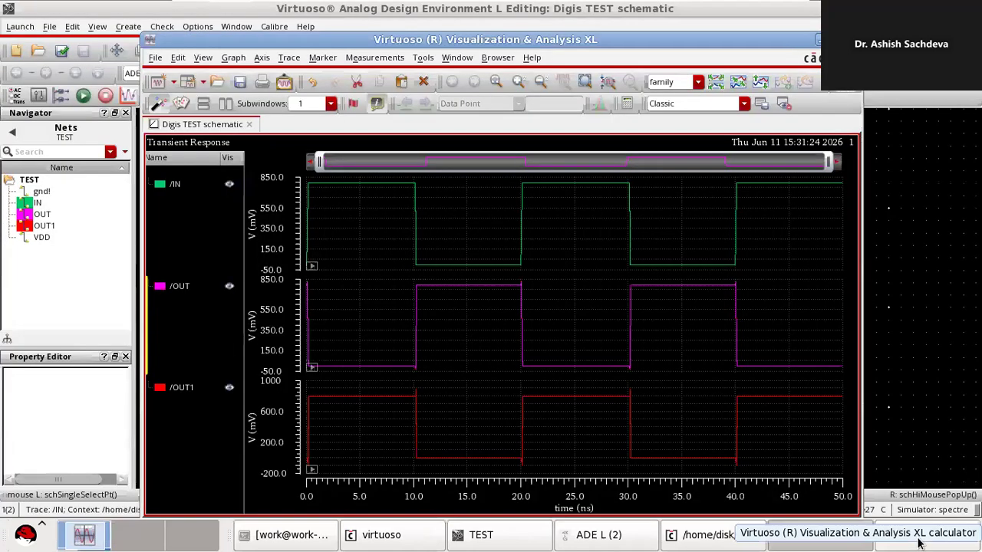
pyautogui.click(917, 535)
pyautogui.click(603, 535)
pyautogui.click(481, 535)
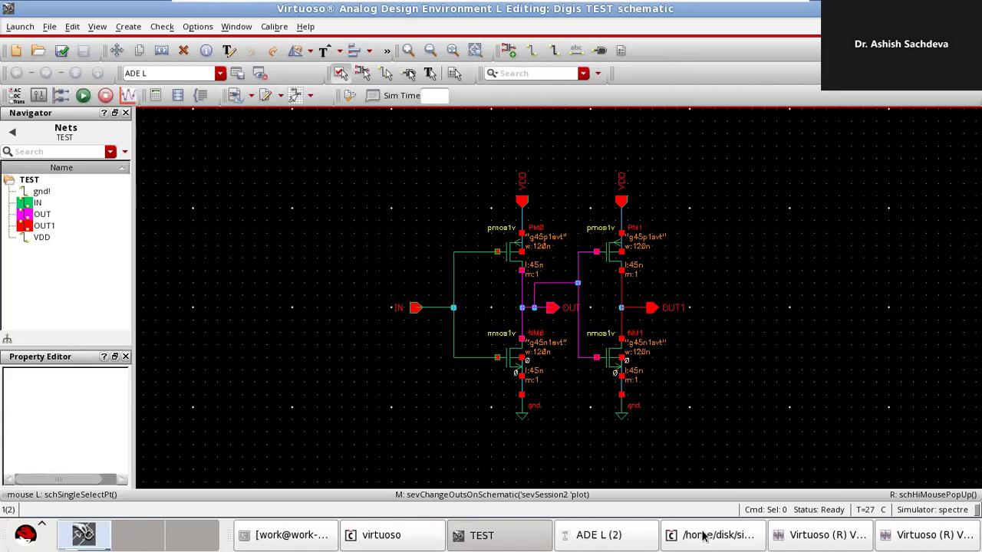
pyautogui.click(952, 537)
# - Set the delay function's Signal1 to the plotted IN waveform and Signal2 to the OUT1 waveform
pyautogui.click(132, 212)
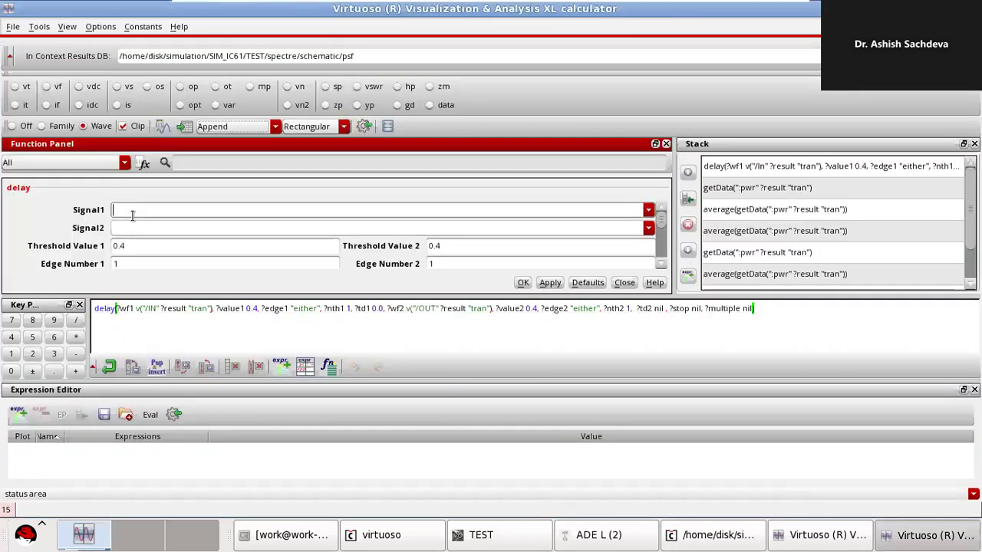
pyautogui.click(820, 535)
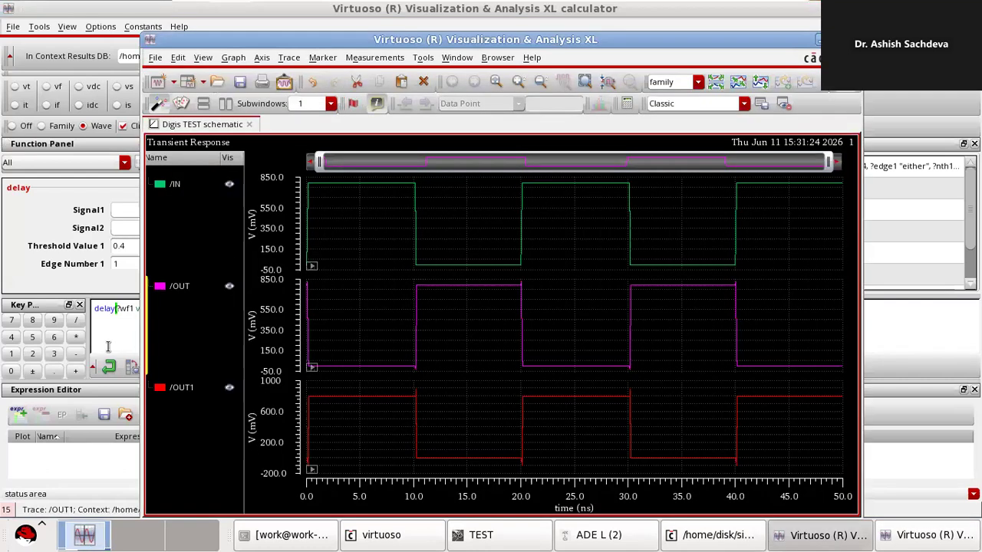
pyautogui.click(415, 220)
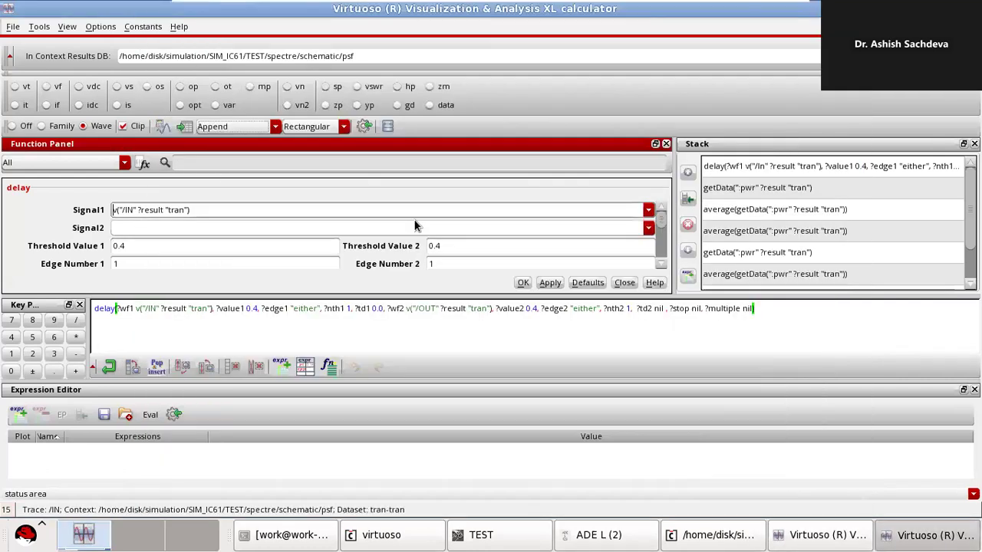
pyautogui.click(123, 225)
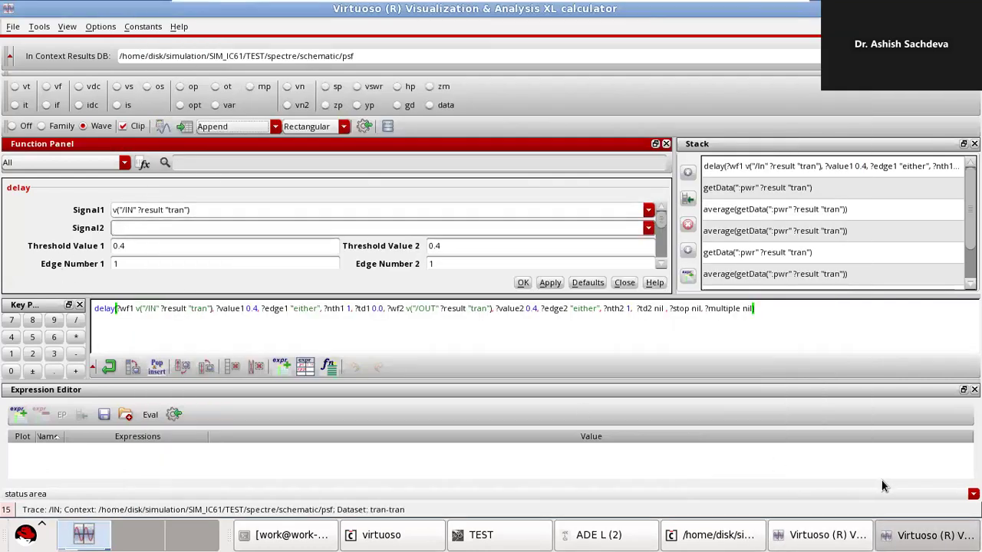
pyautogui.click(827, 534)
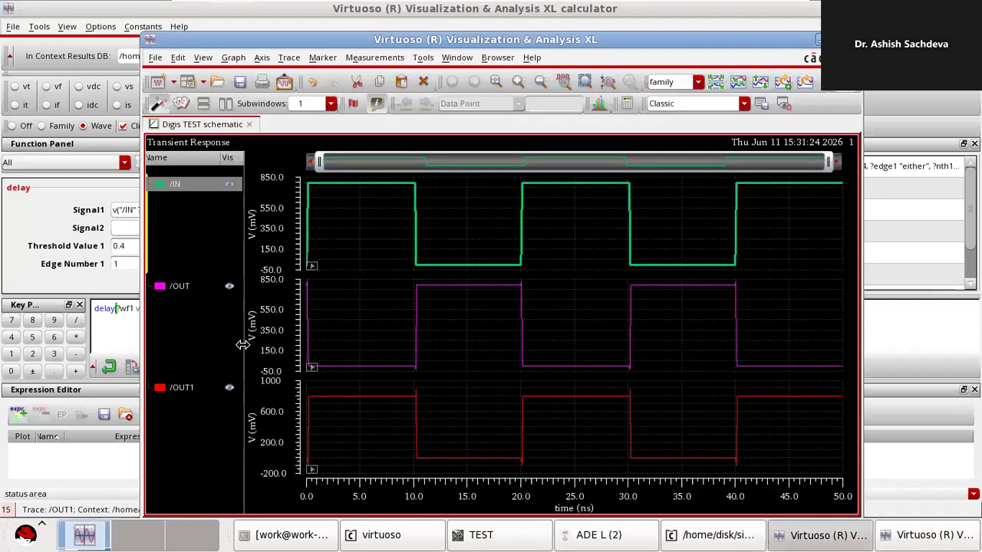
pyautogui.click(415, 422)
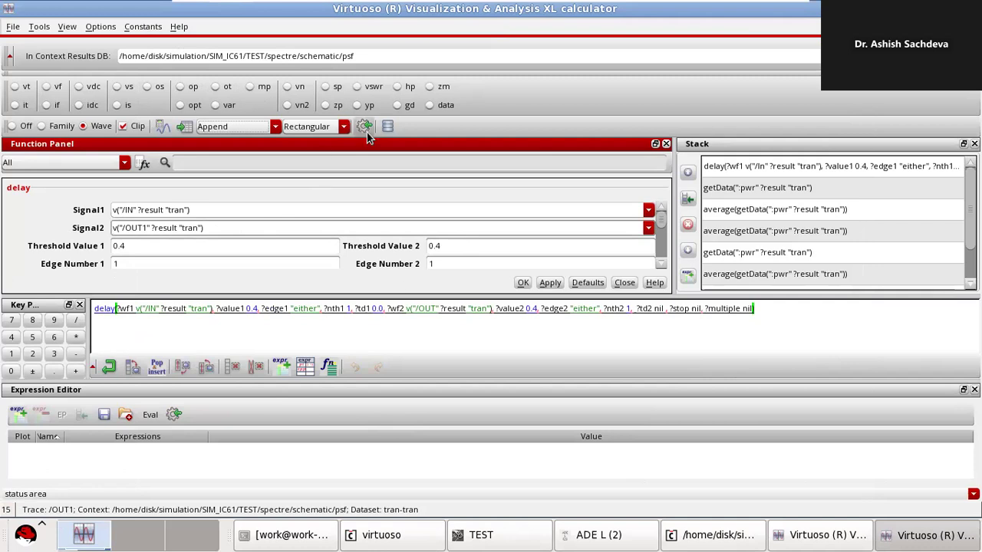
# - Apply the IN-to-OUT1 delay expression, send it to the ADE L outputs, and name that output in-Out1
pyautogui.click(549, 284)
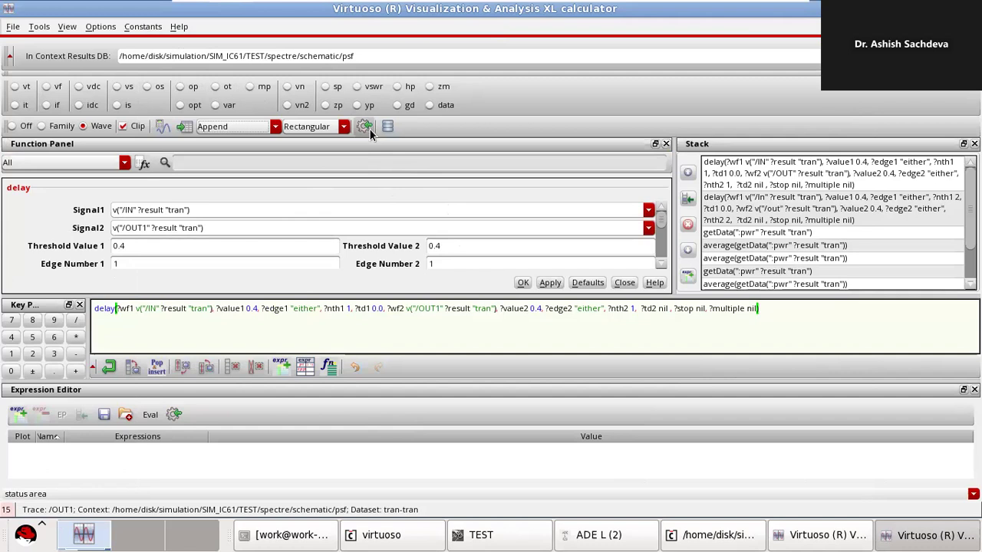
pyautogui.click(600, 535)
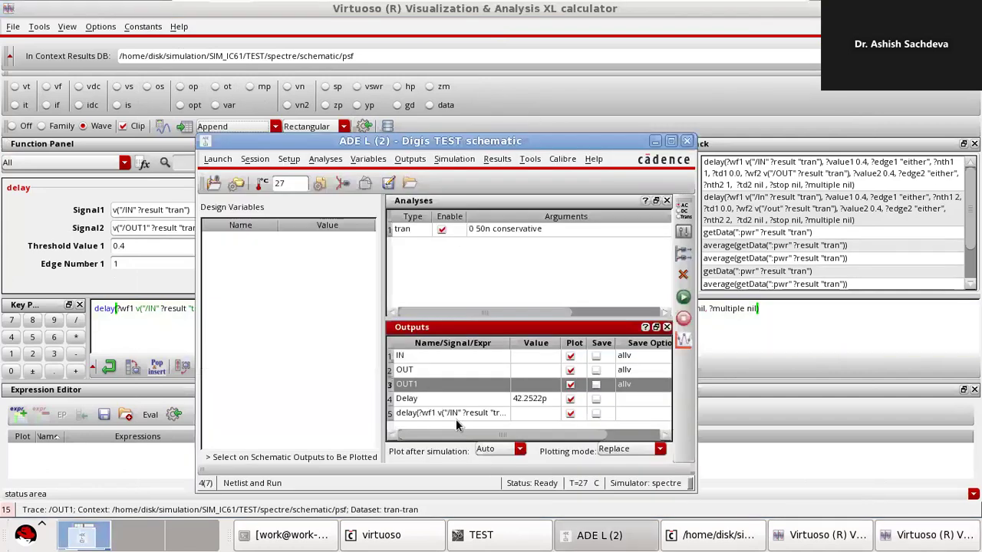
pyautogui.doubleClick(454, 412)
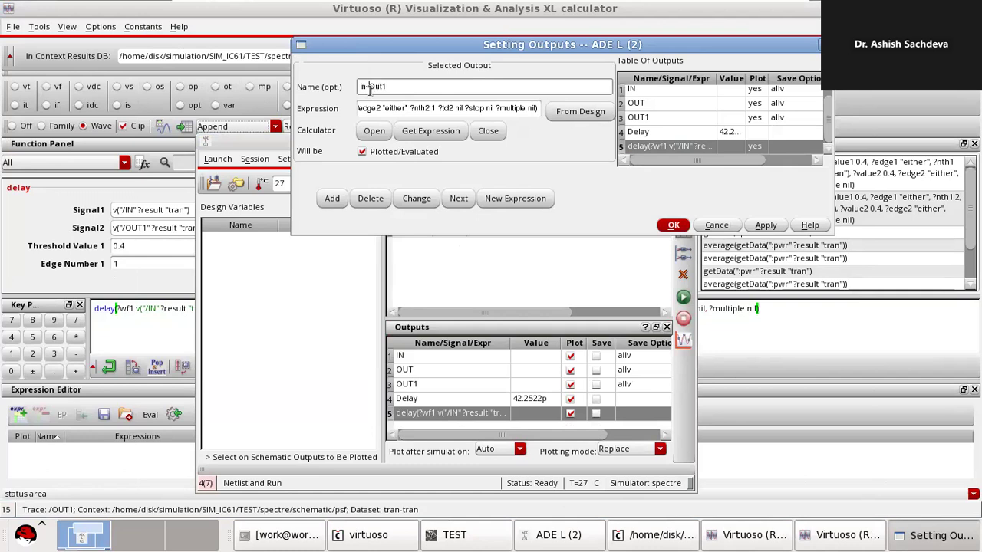
pyautogui.click(766, 225)
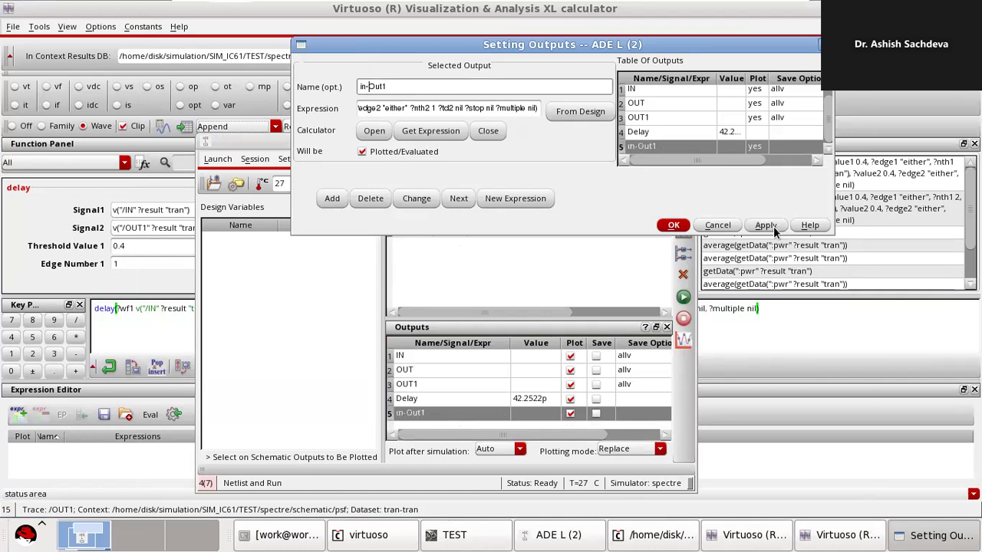
pyautogui.click(673, 228)
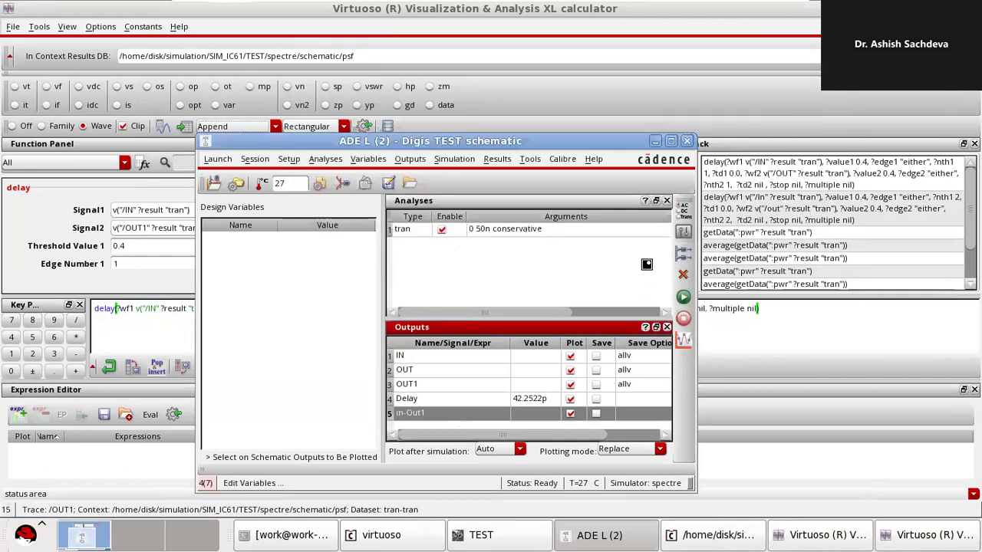
# - Rename the Delay output as in-out and rerun the simulation to evaluate both delay outputs in ADE L
pyautogui.doubleClick(443, 396)
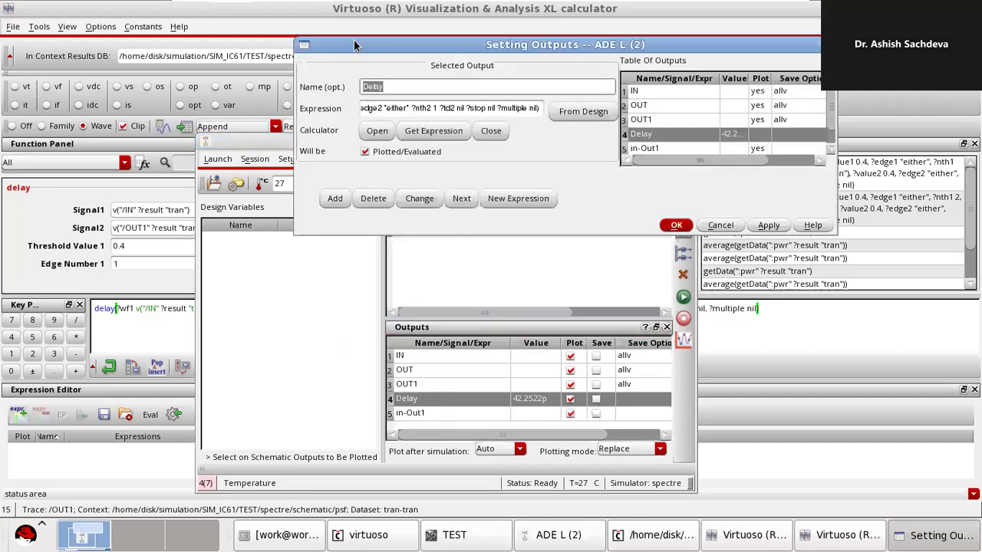
pyautogui.press('BackSpace')
pyautogui.click(766, 227)
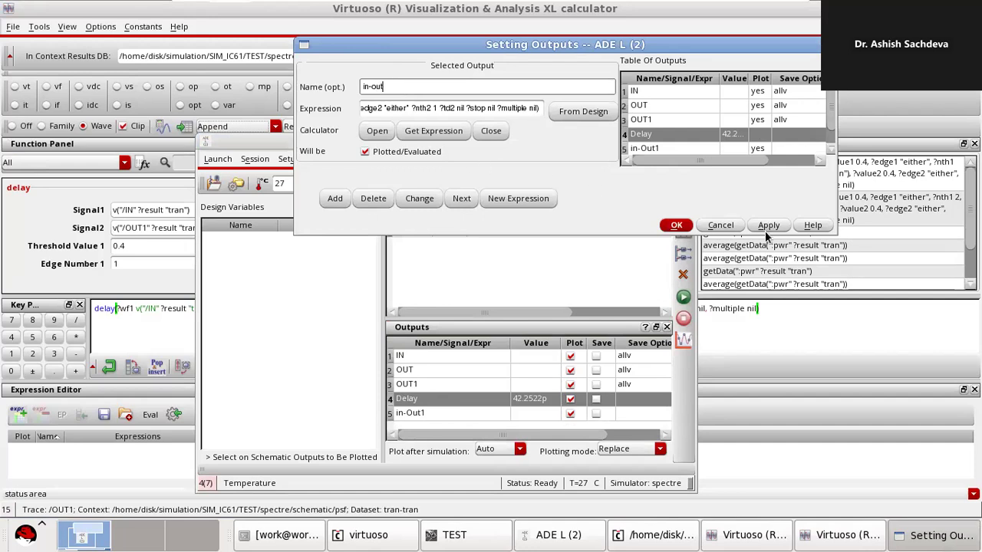
pyautogui.click(685, 228)
pyautogui.click(480, 413)
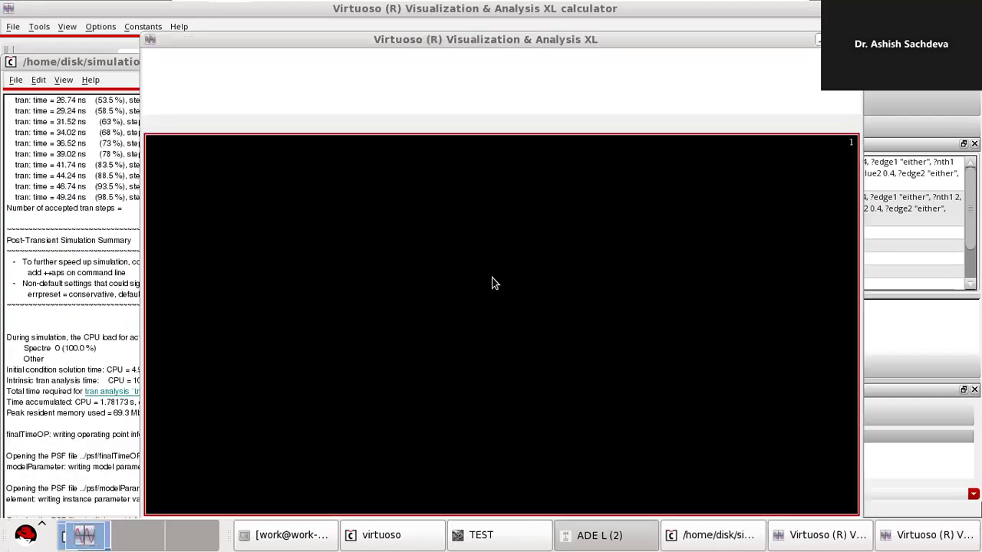
pyautogui.click(634, 537)
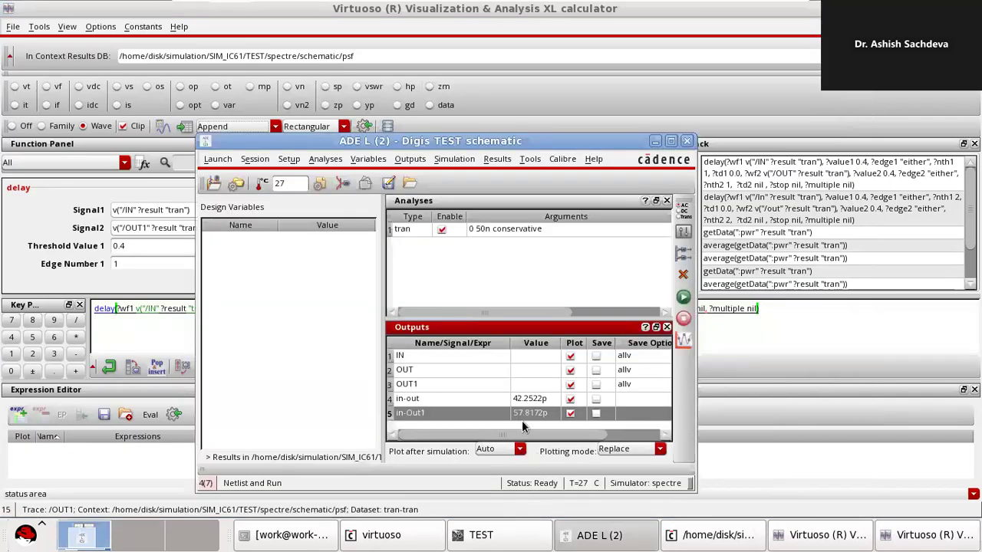
# - Review the inverter schematic, return to the Calculator, and clear the delay function's Signal1 and Signal2 expressions
pyautogui.click(511, 540)
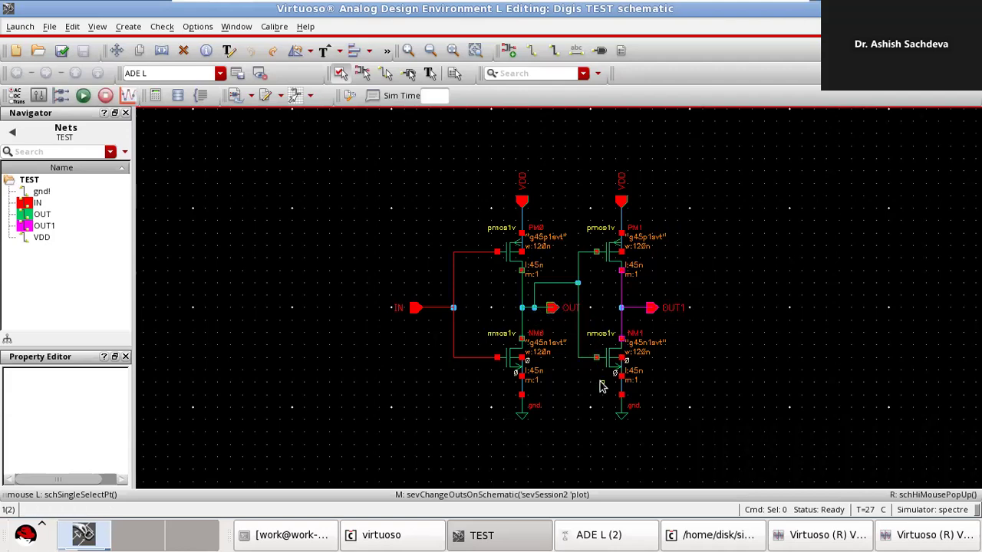
pyautogui.click(896, 535)
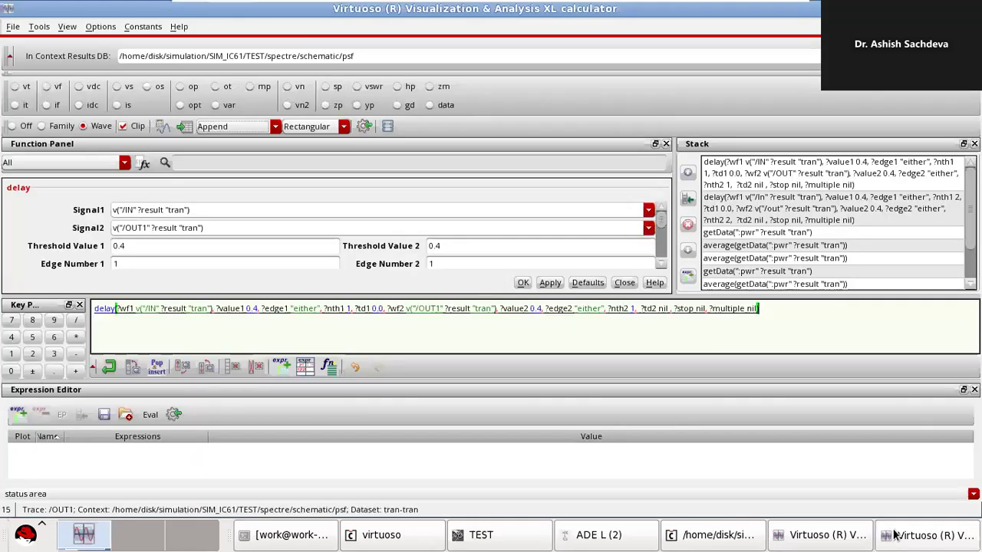
pyautogui.moveTo(207, 211); pyautogui.dragTo(119, 211)
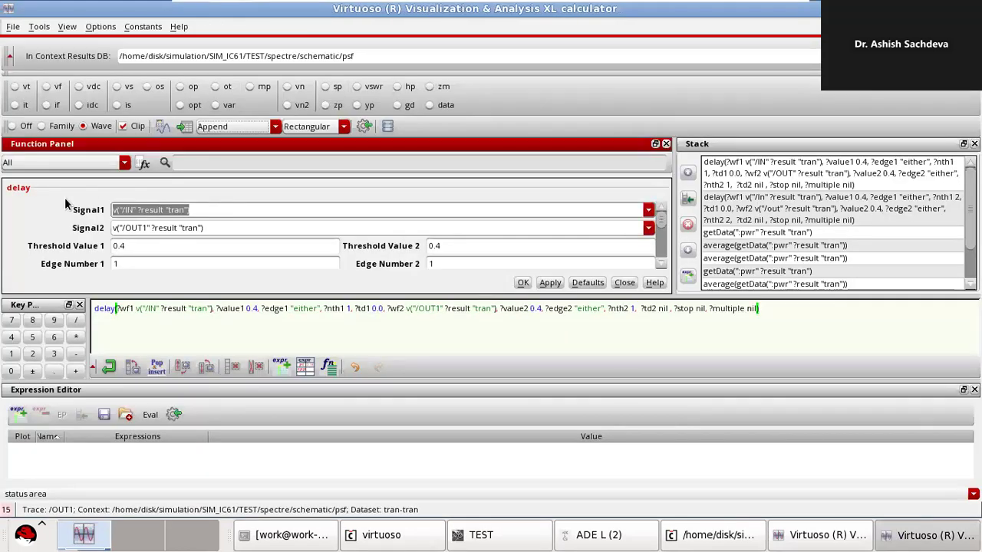
pyautogui.press('BackSpace')
pyautogui.press('BackSpace')
pyautogui.press('BackSpace')
pyautogui.moveTo(217, 228); pyautogui.dragTo(101, 227)
pyautogui.press('BackSpace')
# - Split the plotted traces into separate strips, and set the delay function's Signal1 to the OUT waveform and Signal2 to OUT1
pyautogui.click(136, 210)
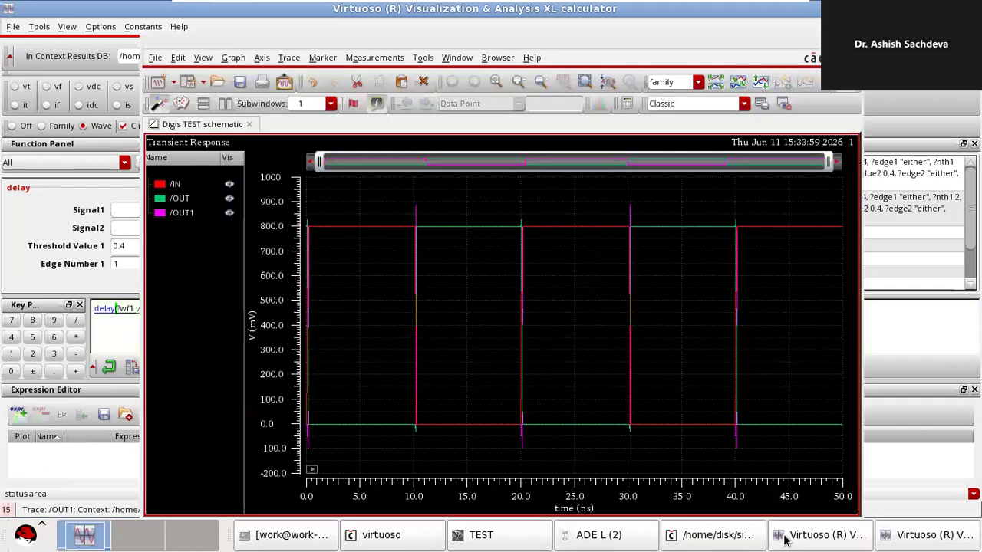
pyautogui.click(778, 534)
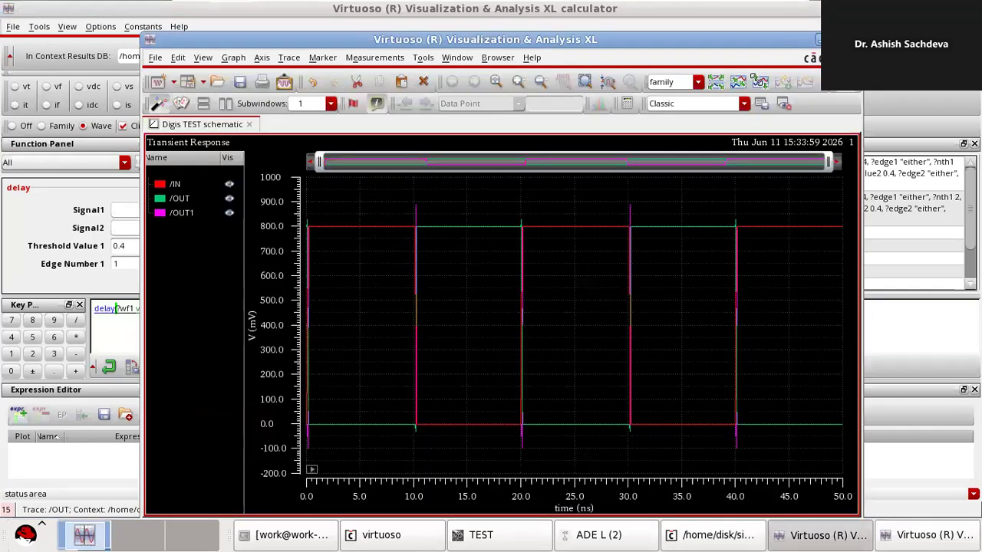
pyautogui.click(737, 81)
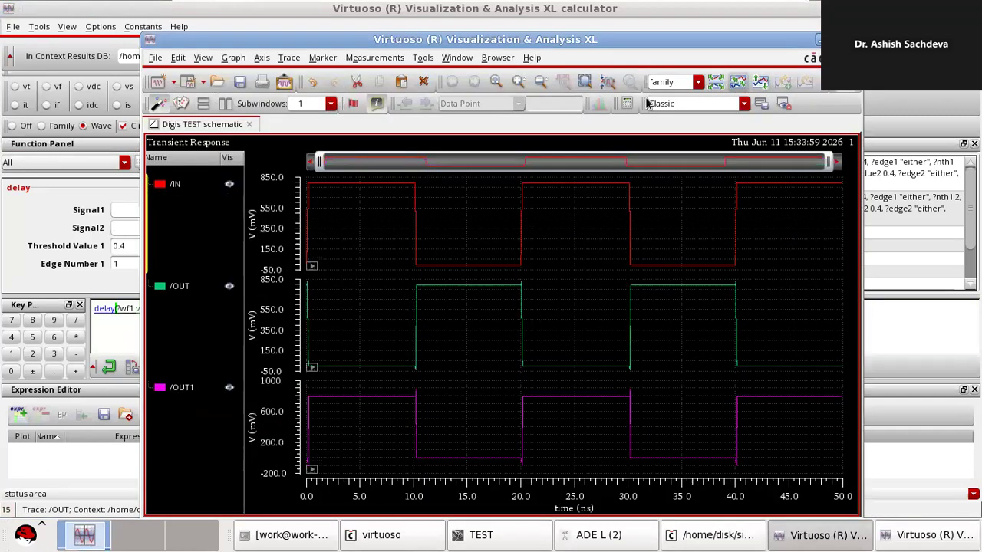
pyautogui.click(417, 323)
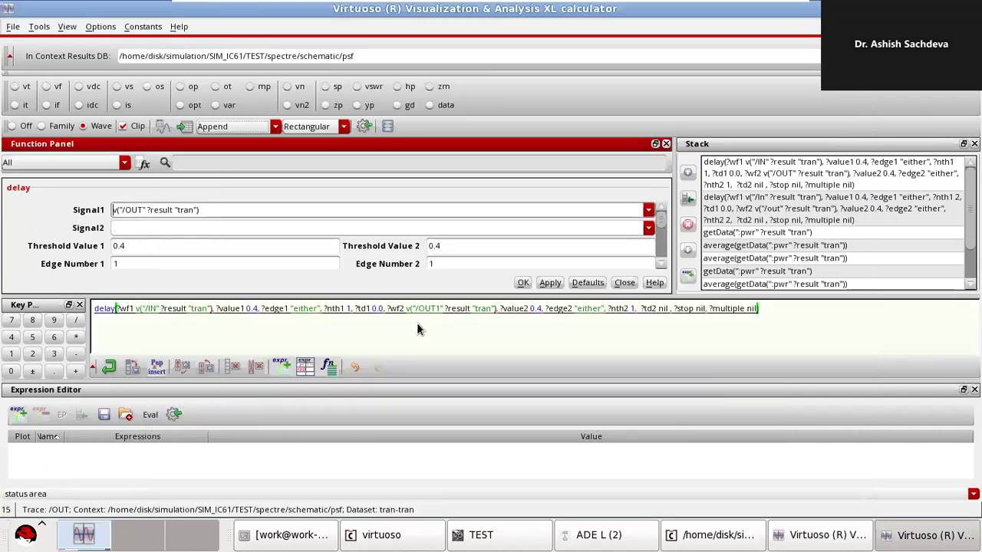
pyautogui.click(136, 227)
pyautogui.click(856, 540)
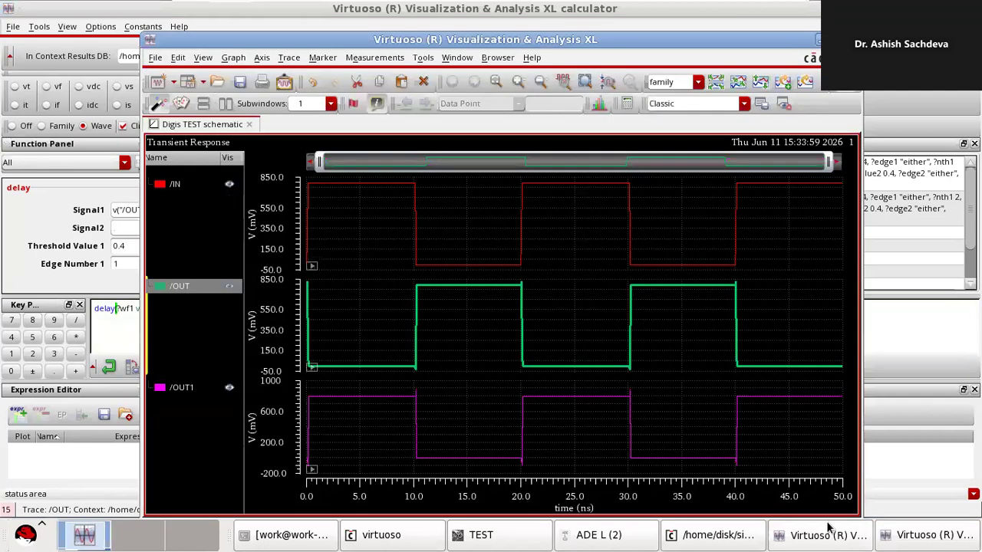
pyautogui.click(415, 422)
# - Apply the OUT-to-OUT1 delay expression, send it to the ADE L outputs, and name that output out-out1
pyautogui.click(549, 283)
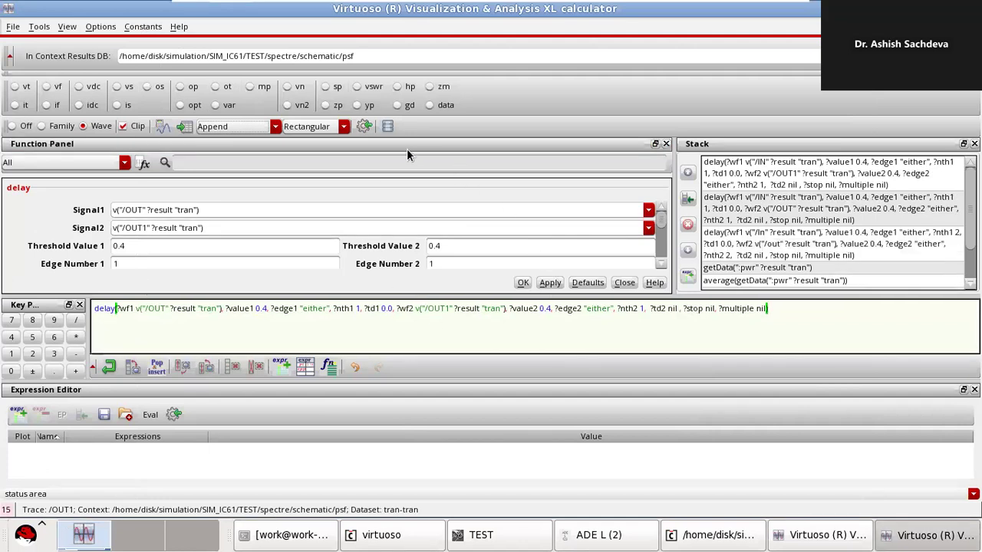
pyautogui.click(592, 535)
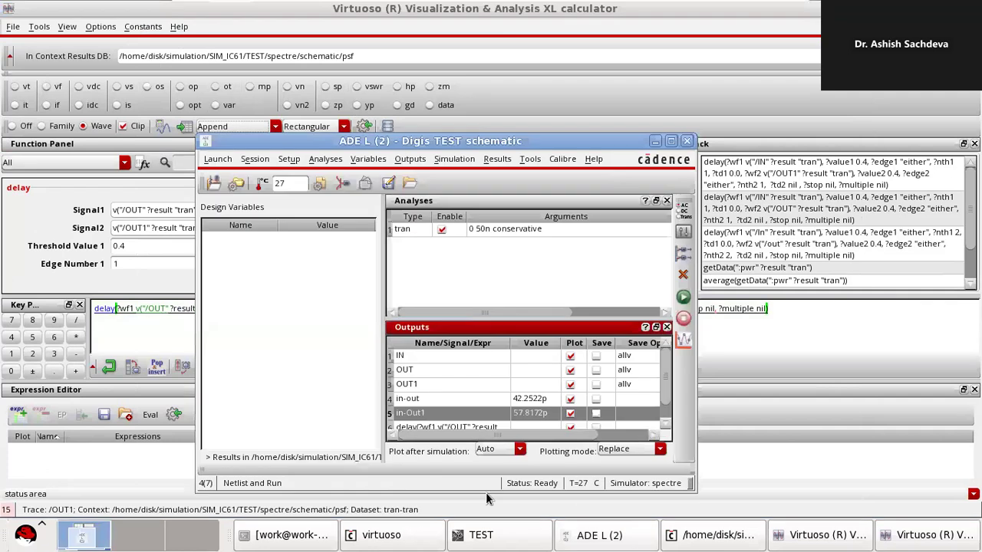
pyautogui.doubleClick(450, 428)
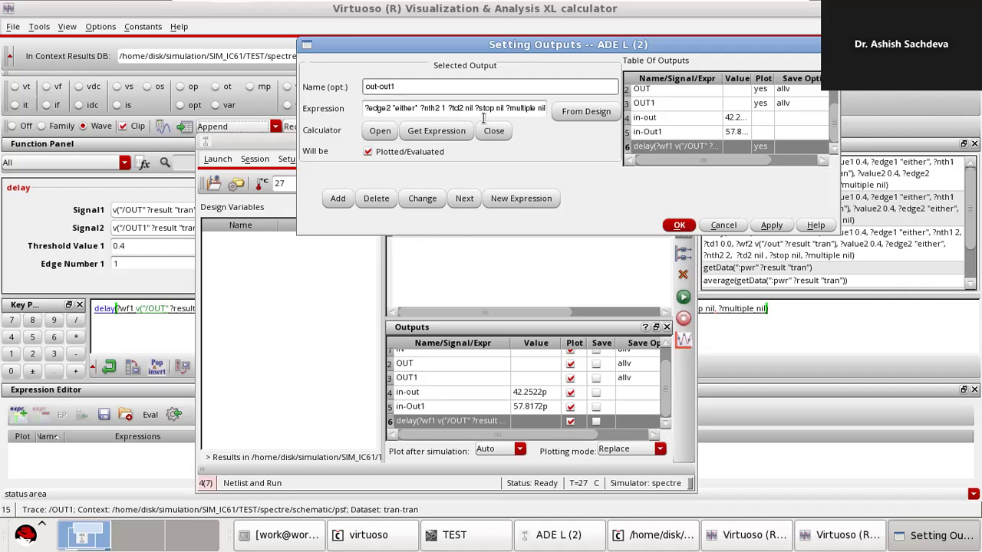
pyautogui.click(773, 225)
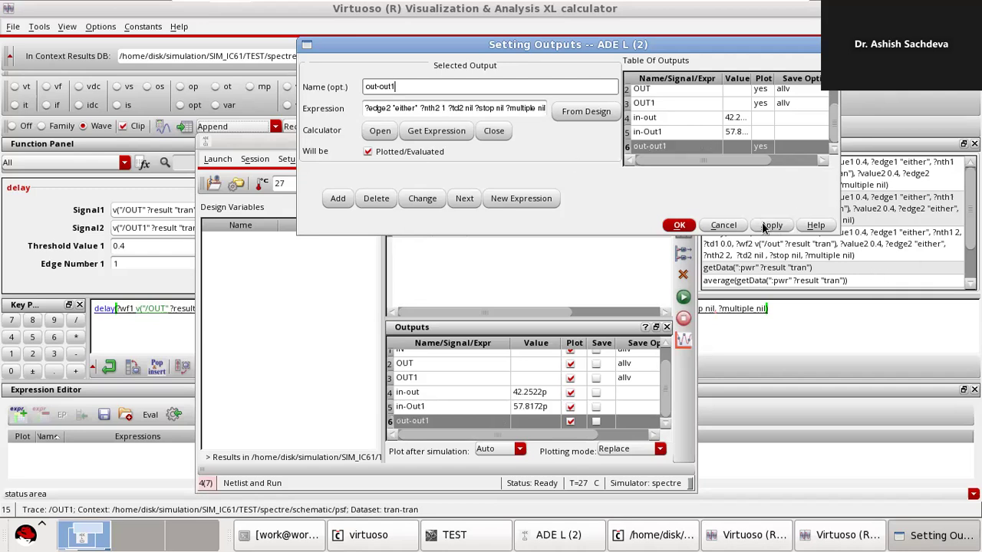
pyautogui.click(679, 225)
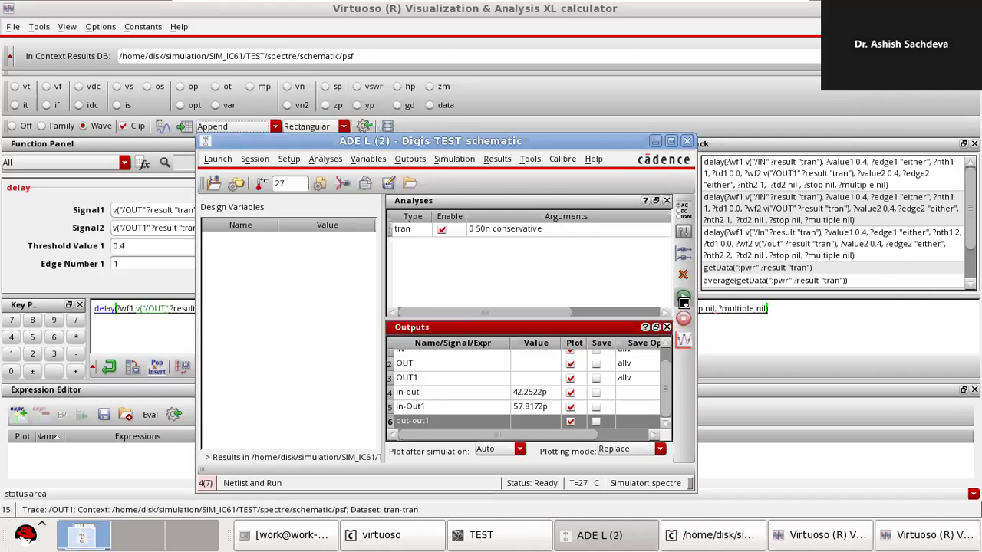
# - Rerun the simulation to evaluate the out-out1 delay, and review all delay outputs in a maximized ADE L window against the schematic
pyautogui.click(684, 302)
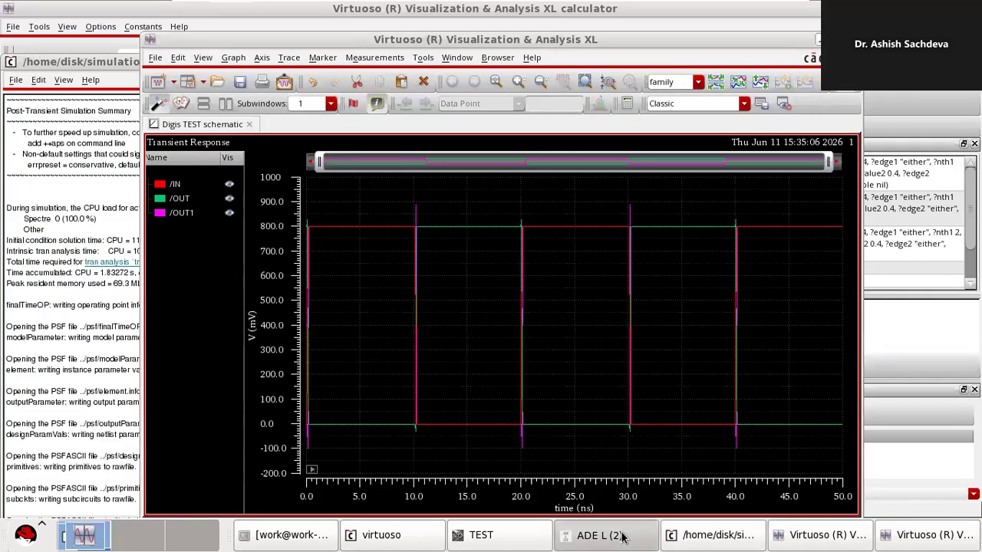
pyautogui.click(606, 535)
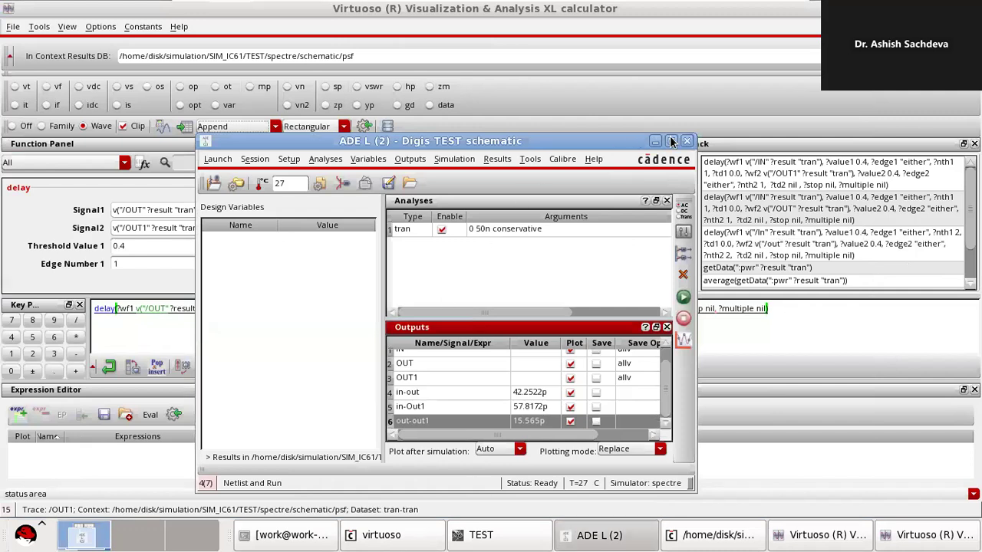
pyautogui.click(671, 141)
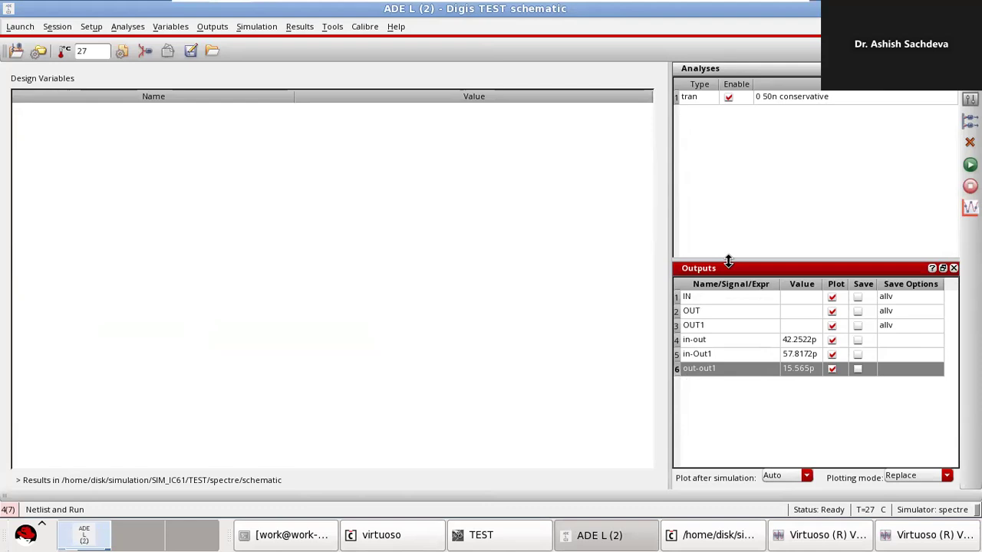
pyautogui.click(493, 537)
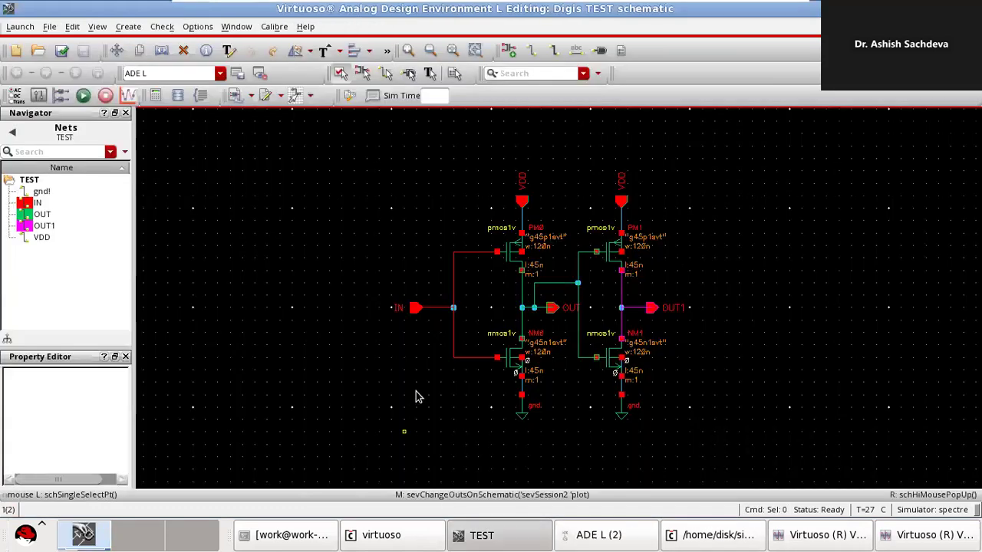